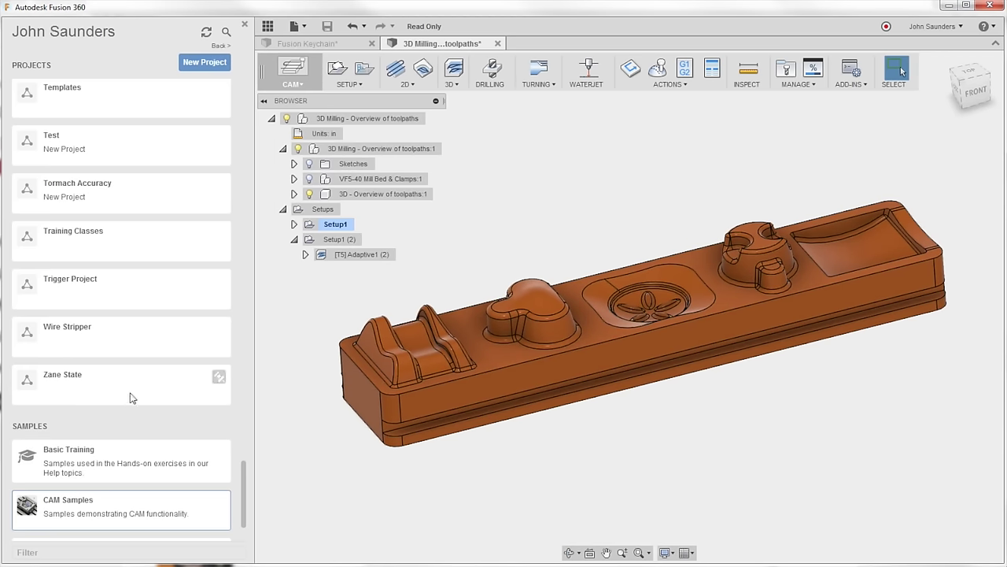
Open the CAM Samples project and browse through its sample designs
click(70, 504)
scroll(249, 240, up, 1)
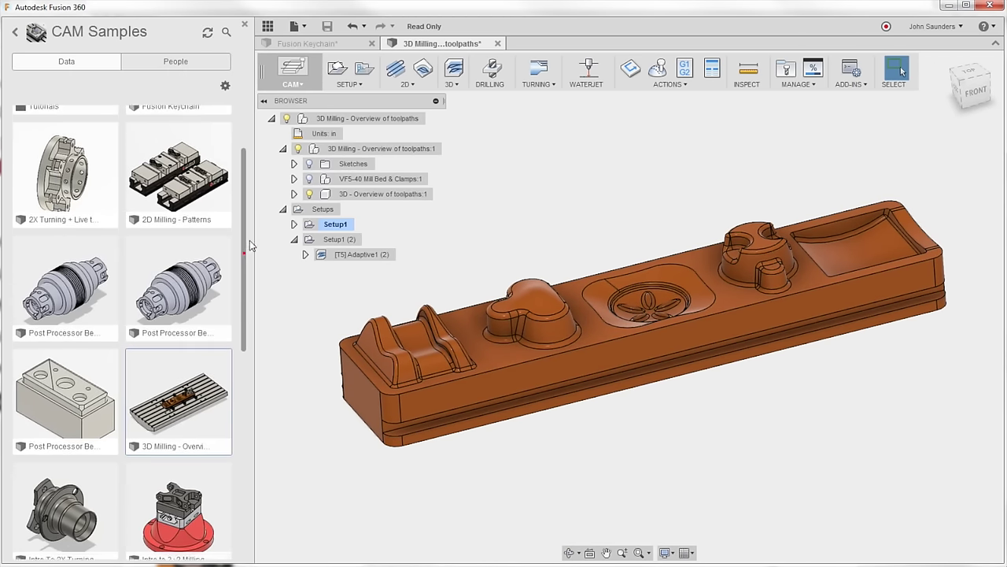
drag(249, 246, 238, 432)
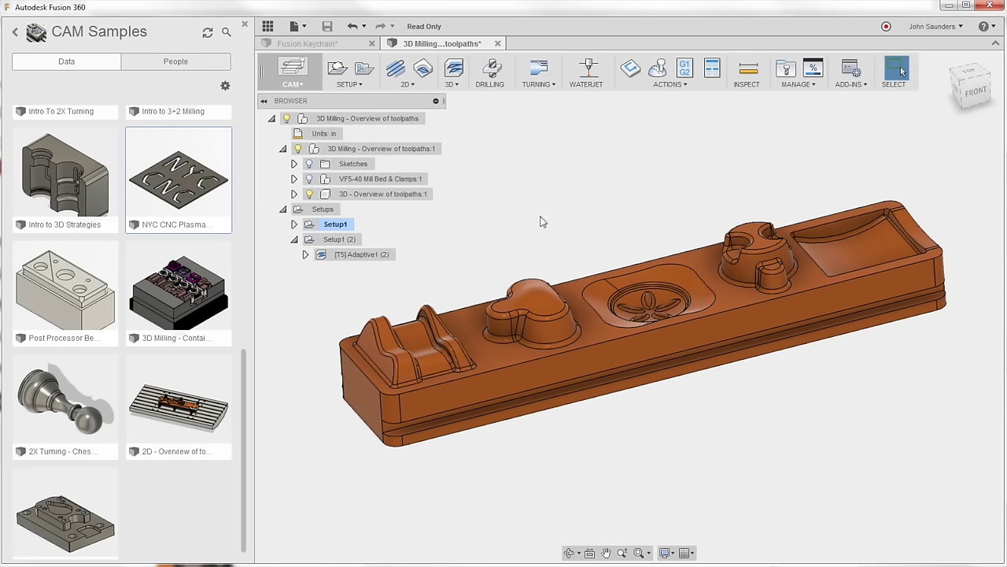
Expand Setup1 and preview the Parallel1, Parallel1 (2), Contour1 - Machine shallow and Ramp1 toolpaths on the part
click(295, 225)
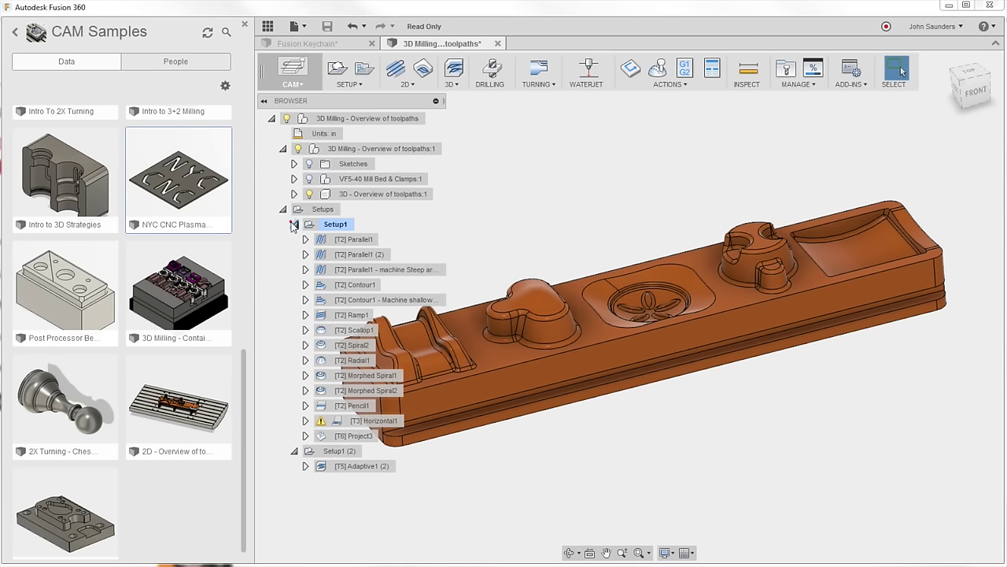
click(342, 242)
click(358, 254)
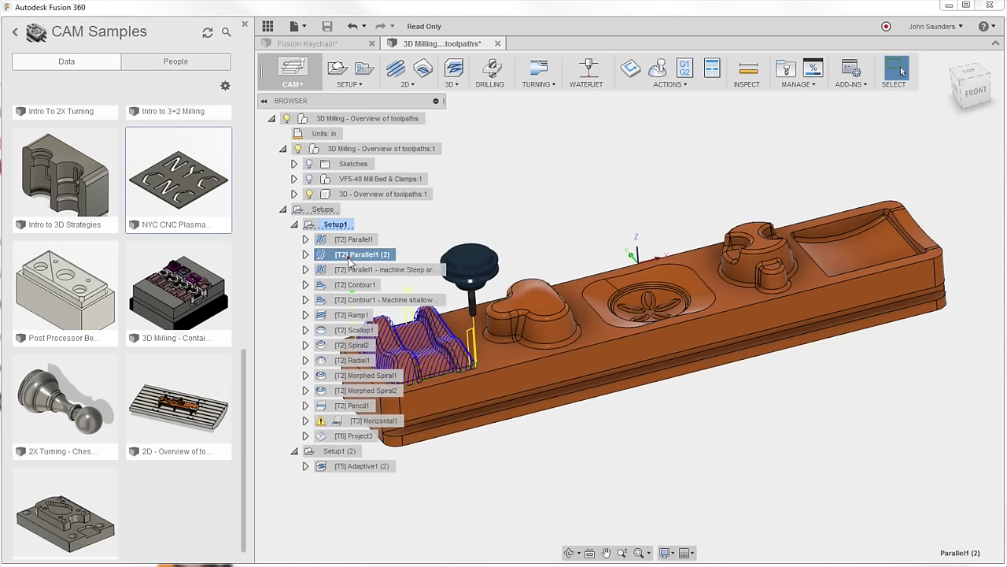
click(356, 300)
click(356, 317)
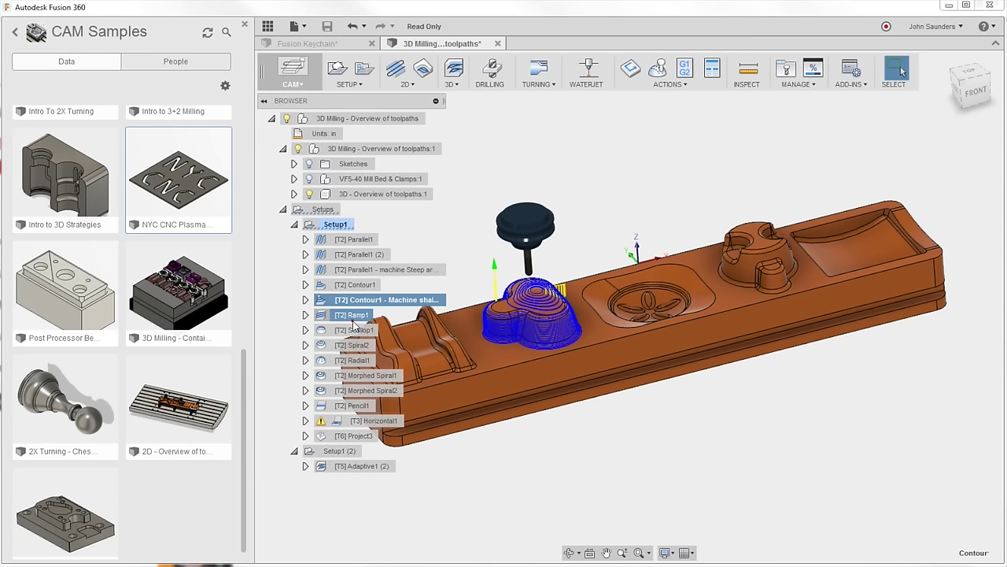
click(461, 247)
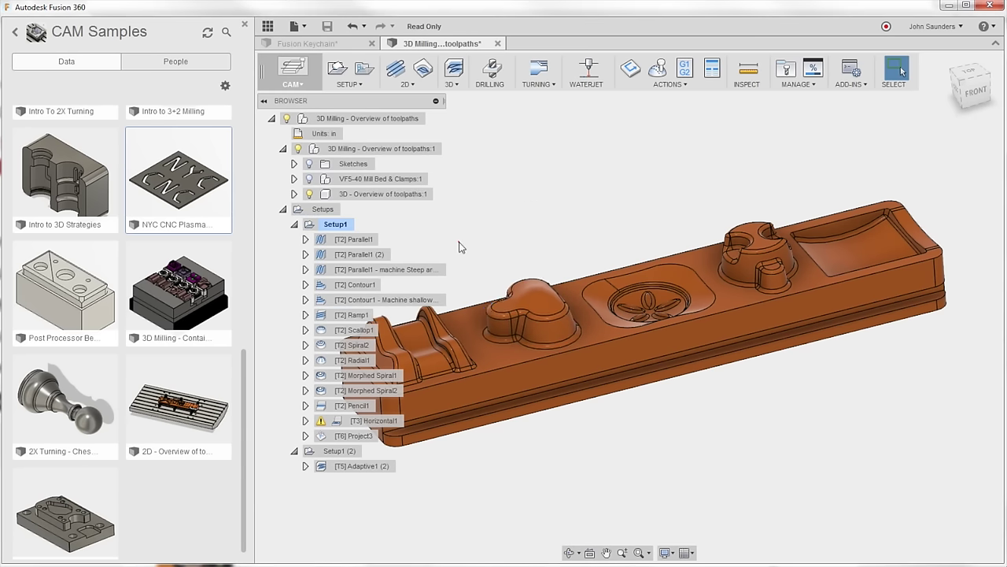
Close the data panel so the model fills the window
scroll(562, 204, up, 5)
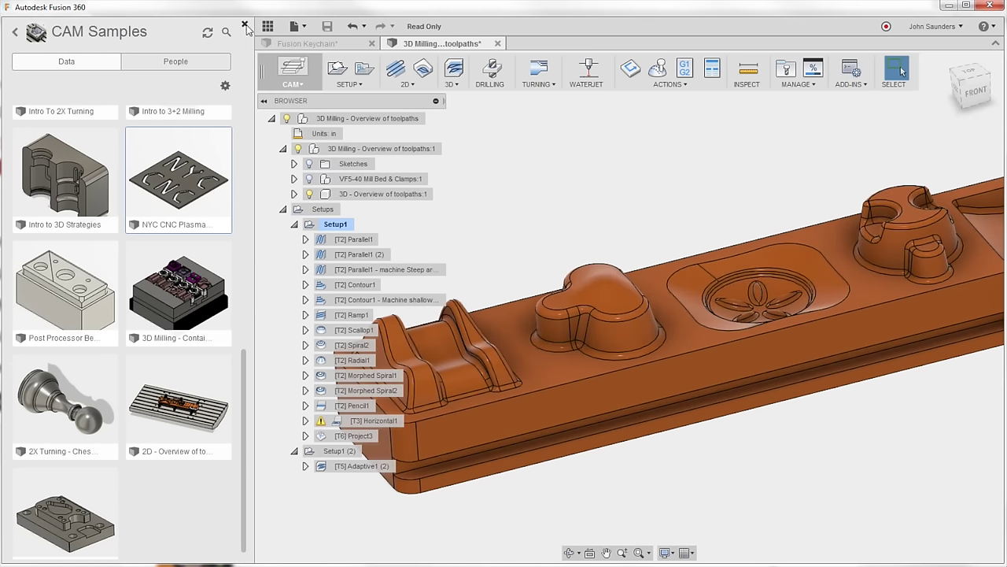
click(245, 25)
shift+middle_drag(420, 220, 338, 225)
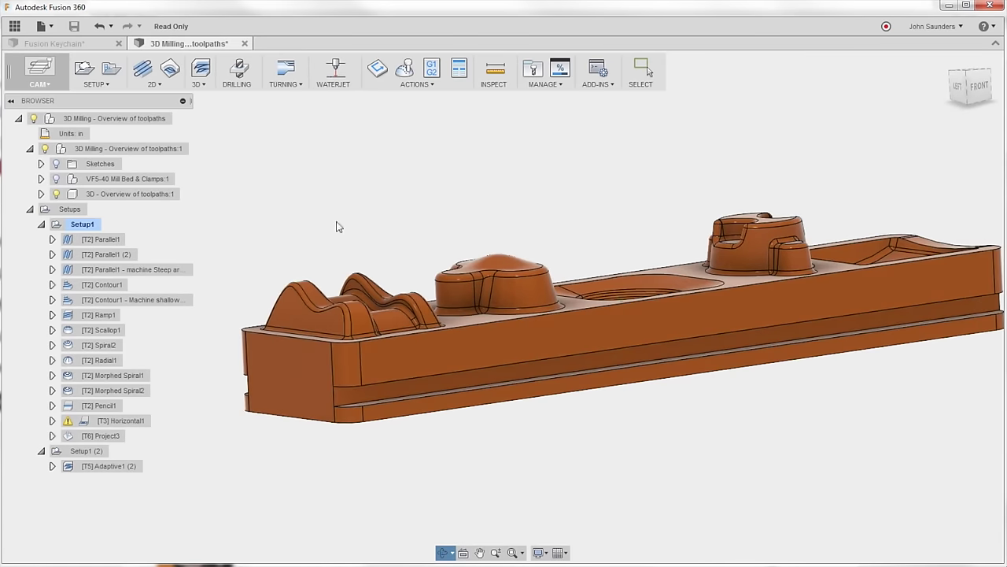
Examine the part in the left view, facing the wavy ridge's outer face with Look At, and from the left-front corner
click(959, 90)
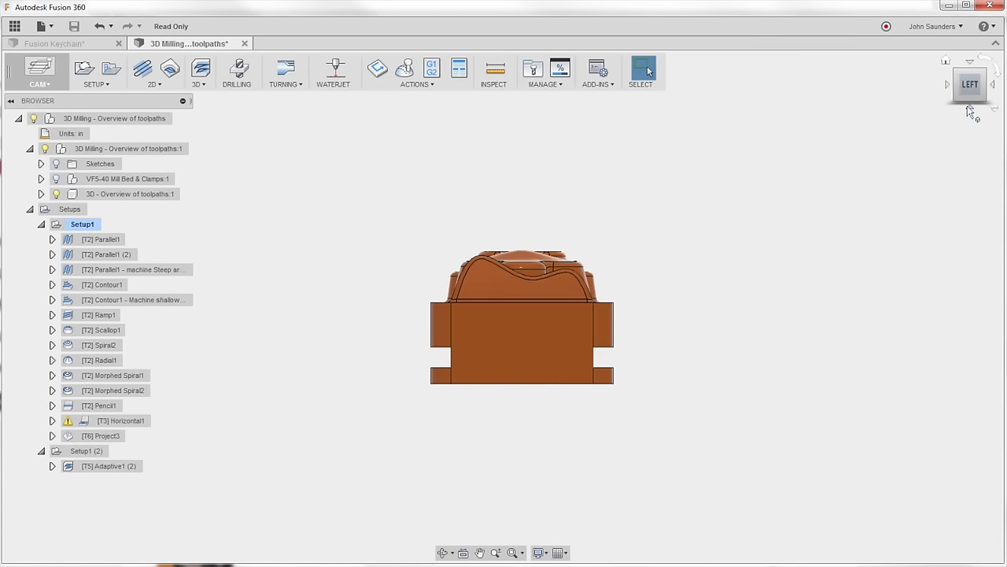
shift+middle_drag(967, 105, 501, 243)
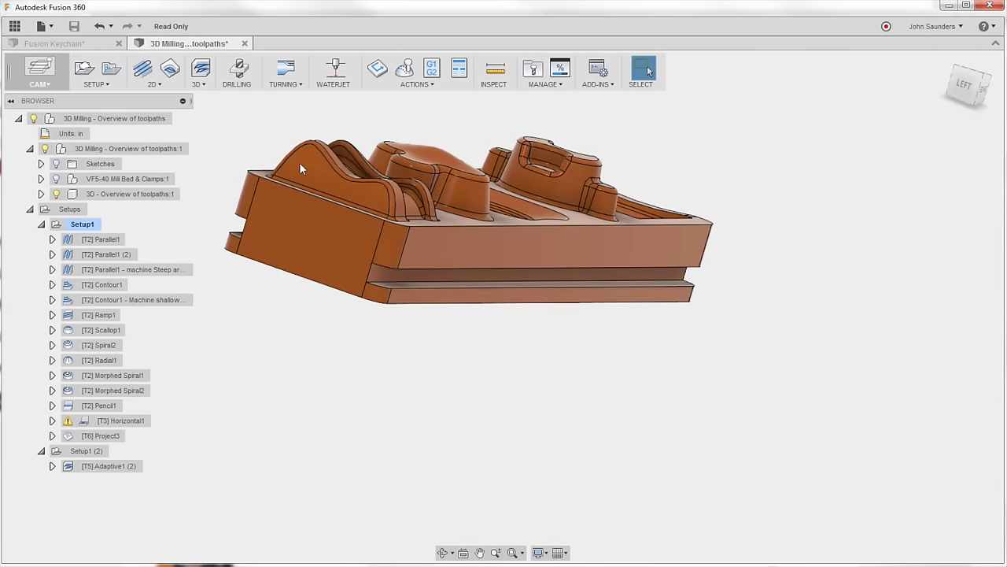
scroll(299, 162, up, 2)
key(Escape)
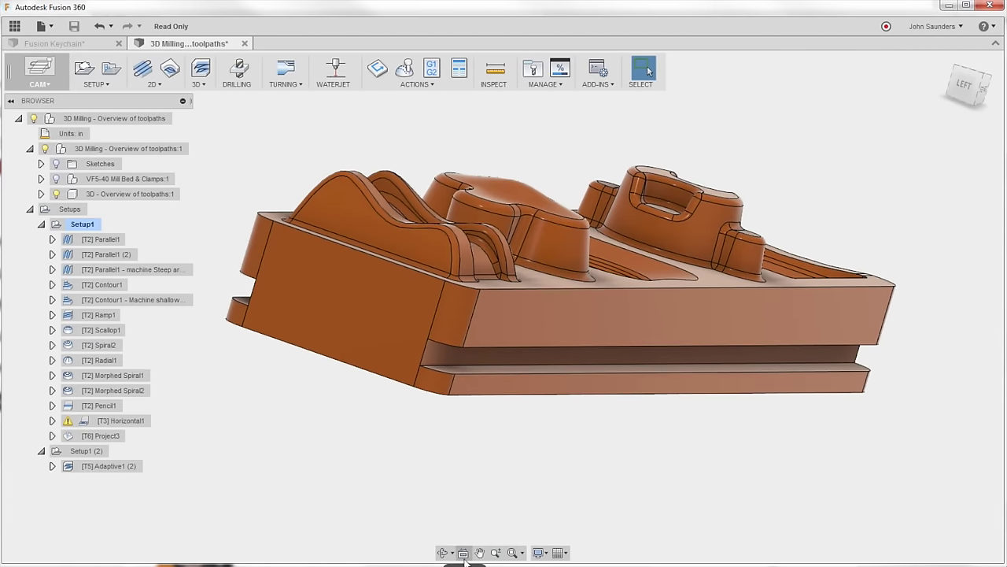
click(465, 554)
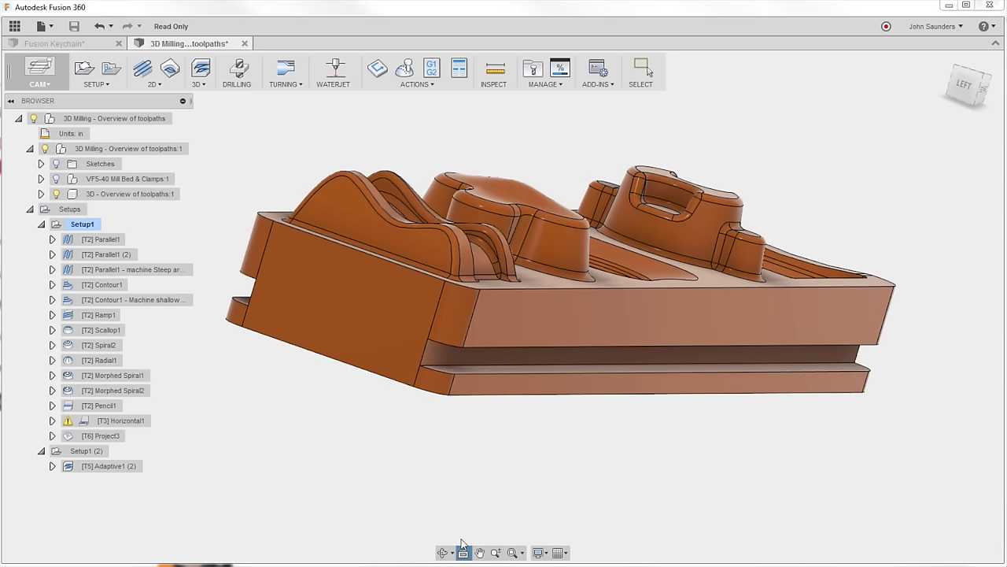
click(340, 203)
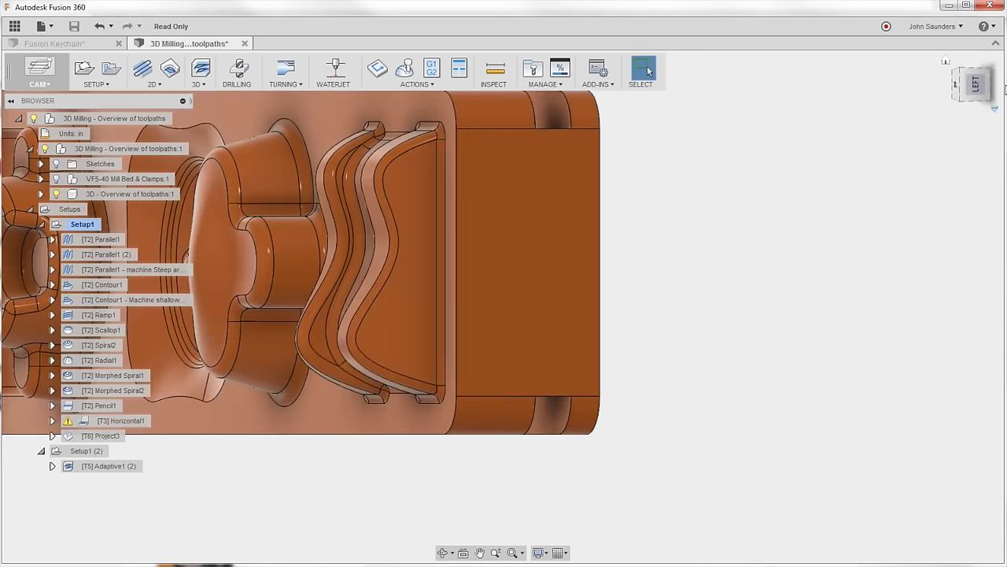
click(994, 100)
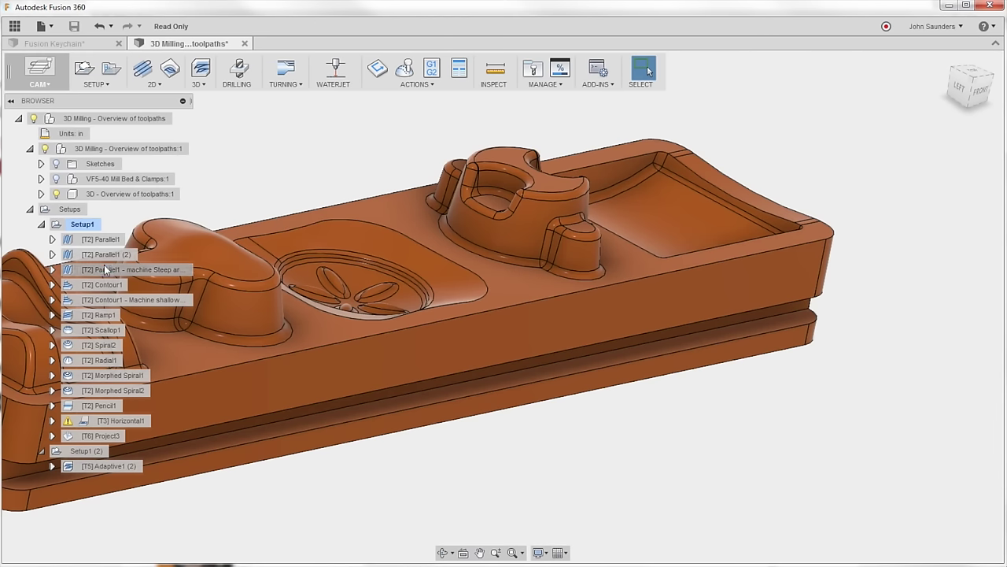
Display the Parallel1 and Adaptive1 (2) toolpaths in turn and examine the adaptive moves in the part's end pocket
click(105, 240)
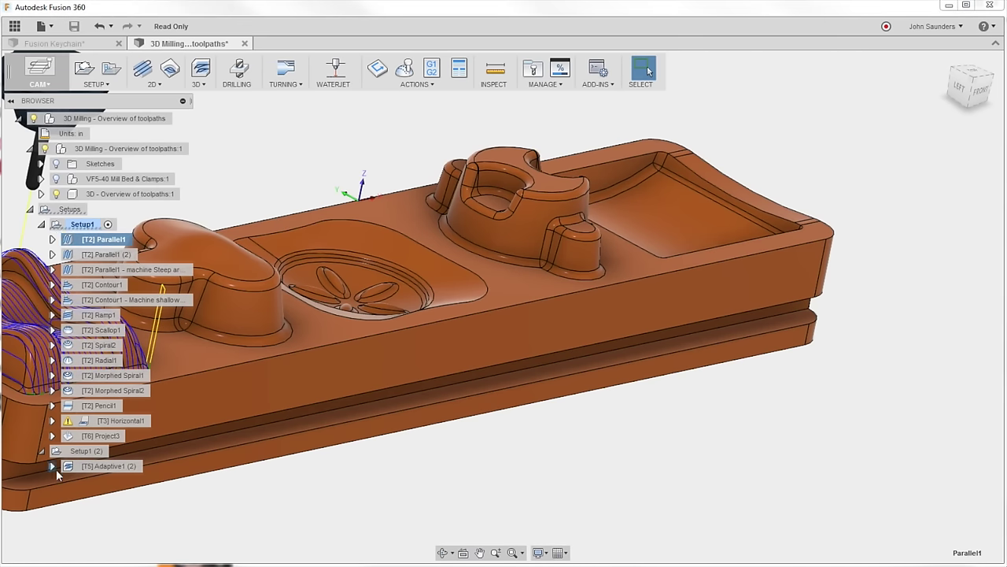
click(96, 464)
middle_drag(579, 185, 450, 204)
scroll(450, 204, up, 3)
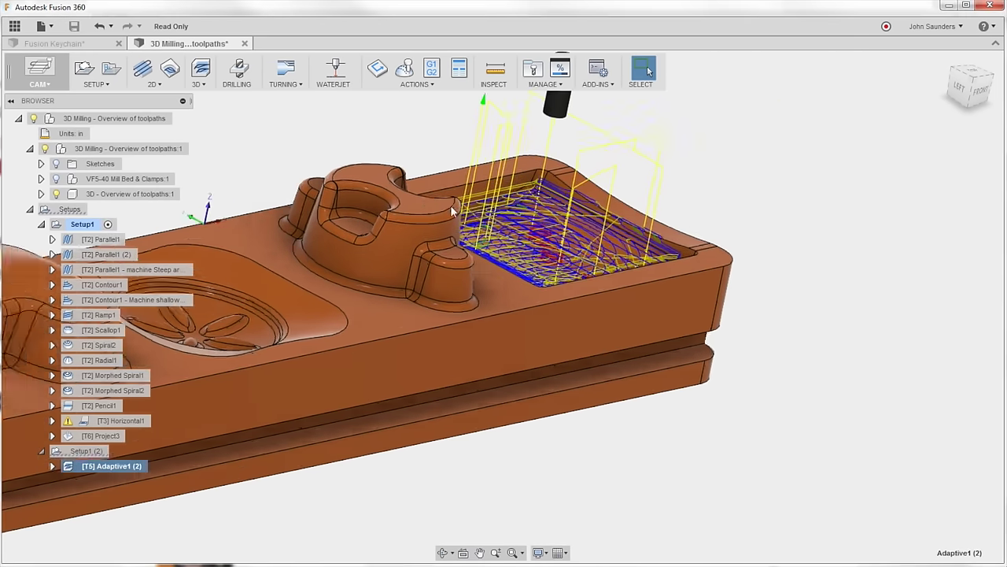
shift+middle_drag(607, 241, 427, 261)
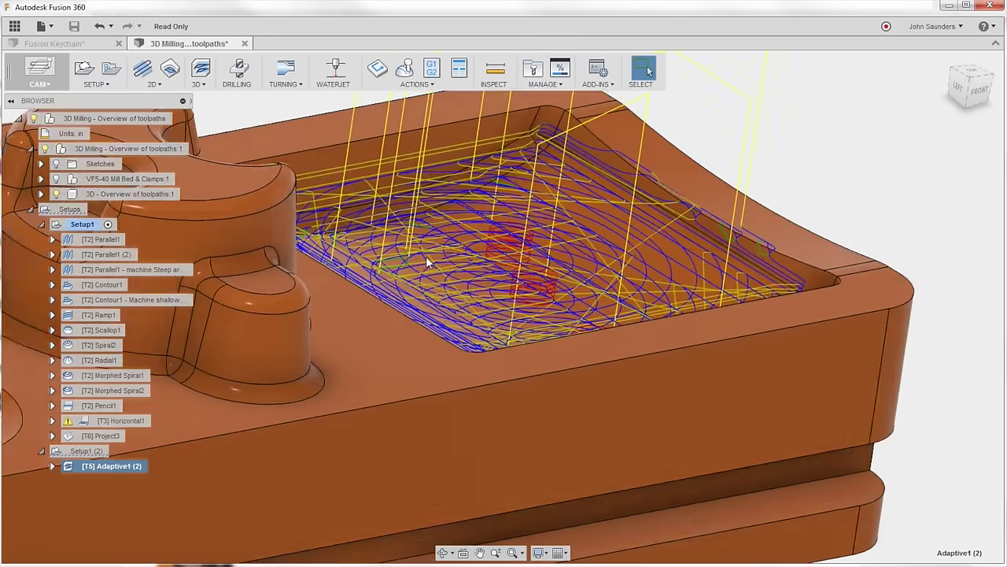
scroll(433, 256, down, 2)
middle_drag(539, 222, 498, 241)
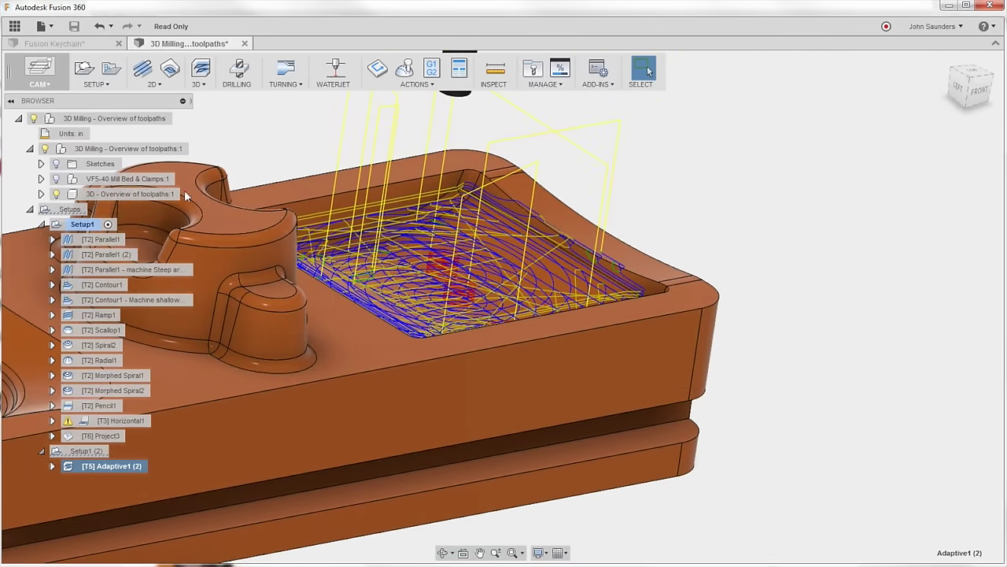
click(38, 73)
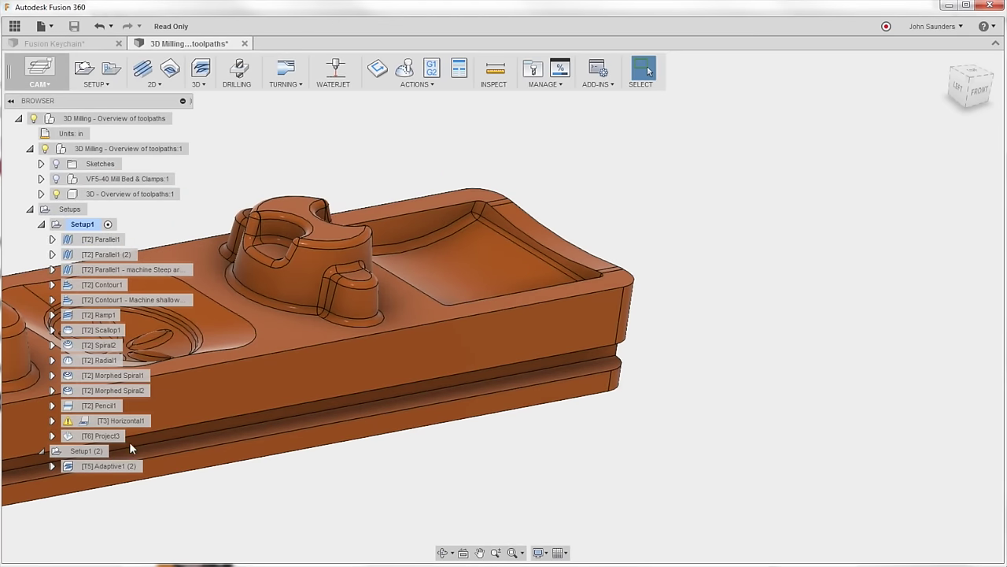
Protect the Adaptive1 (2) operation in Setup1 (2) and examine its toolpath in the end pocket
click(119, 465)
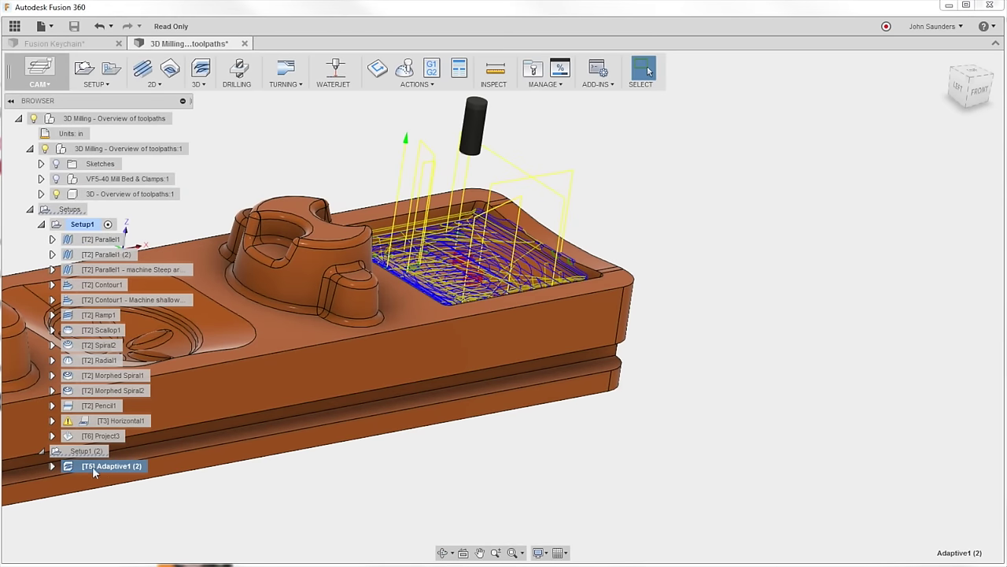
right_click(93, 465)
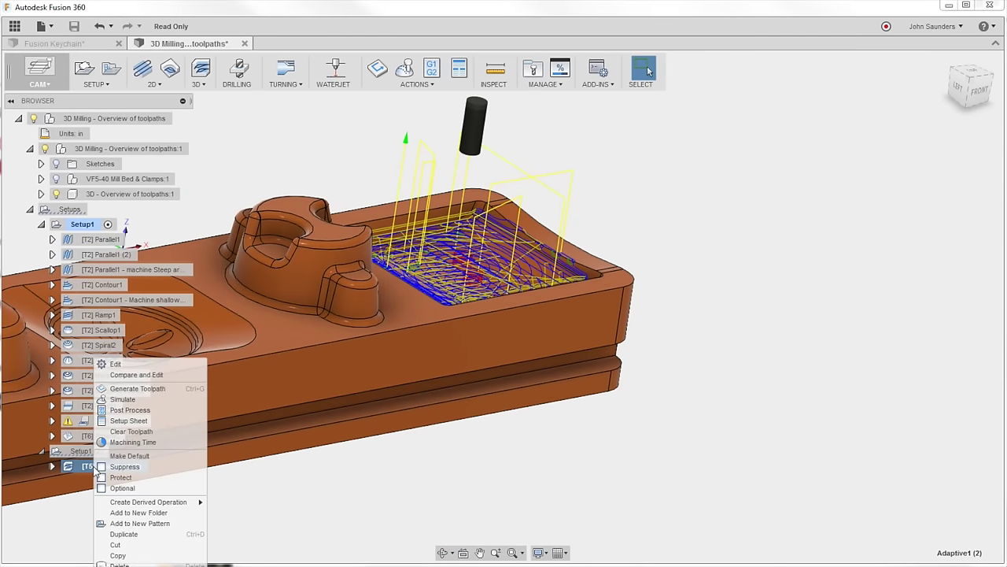
click(118, 478)
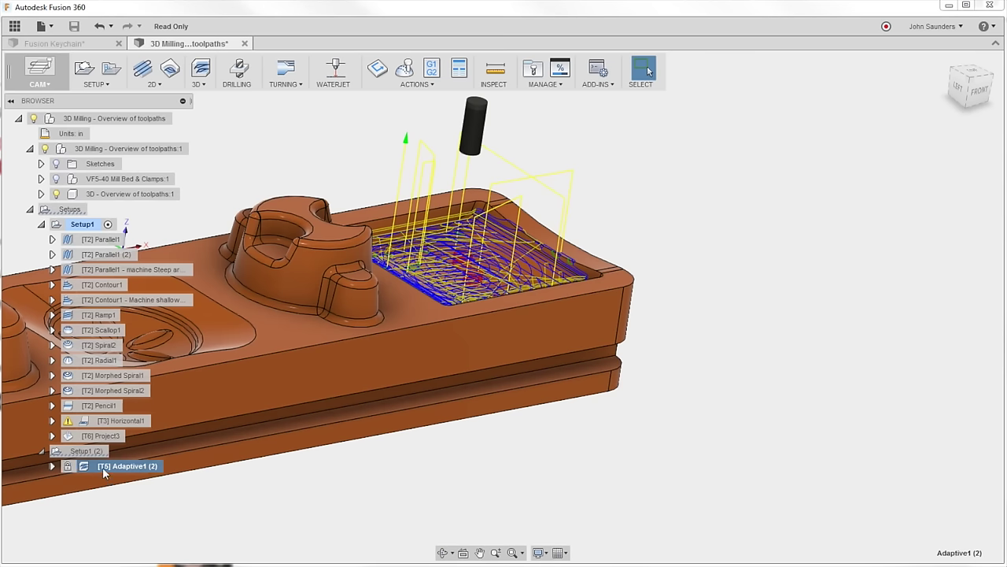
scroll(496, 240, up, 5)
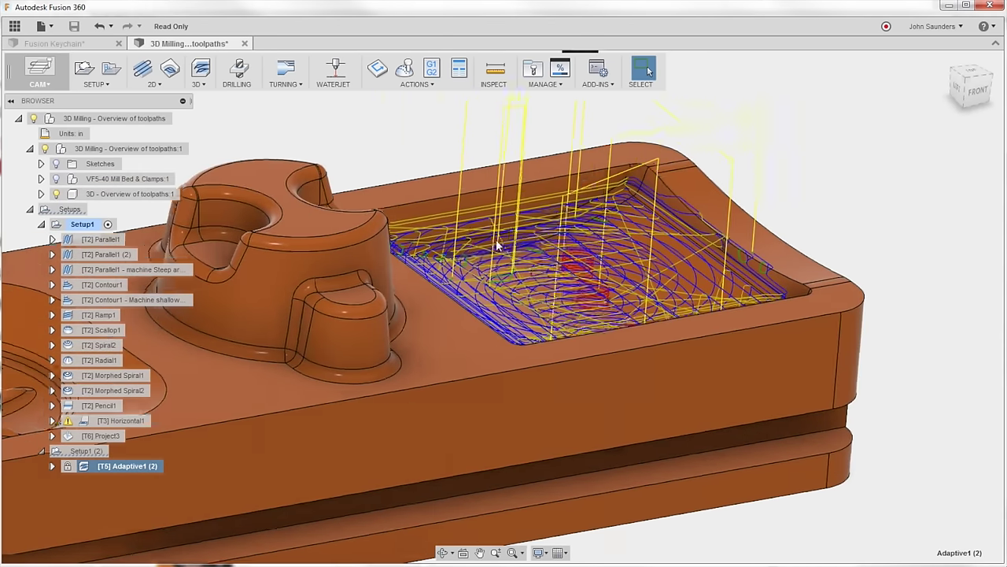
scroll(592, 262, up, 6)
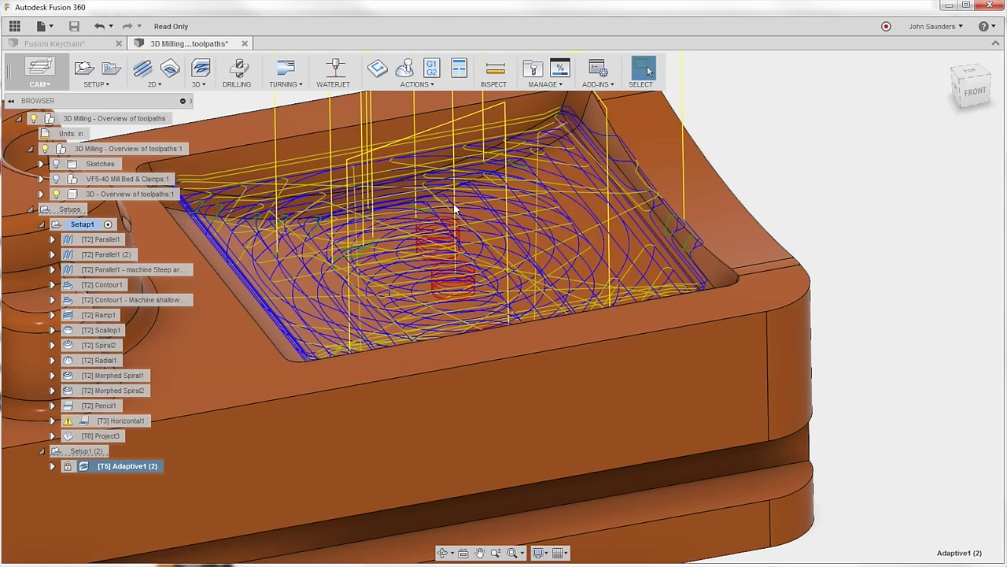
shift+middle_drag(462, 187, 478, 174)
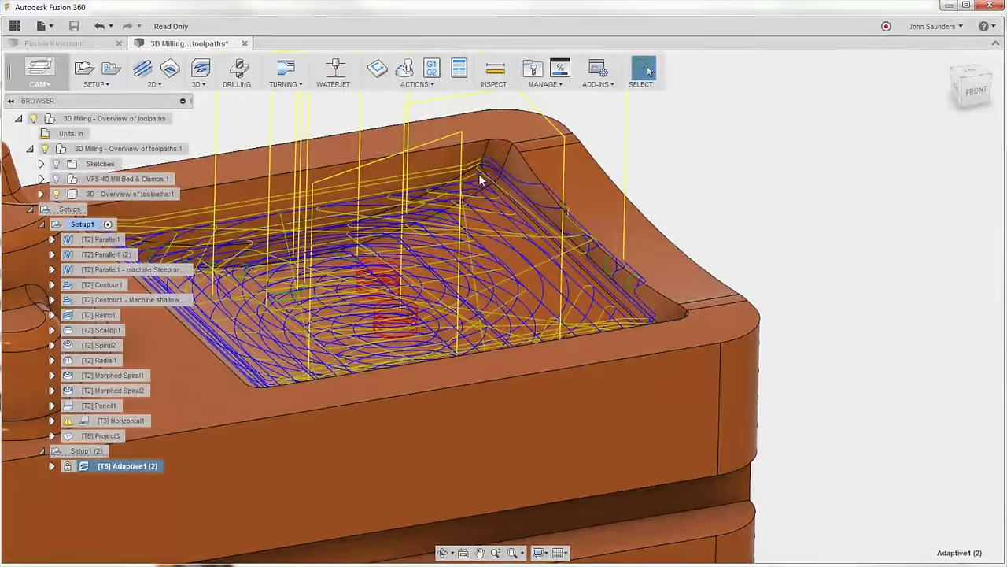
scroll(478, 173, down, 3)
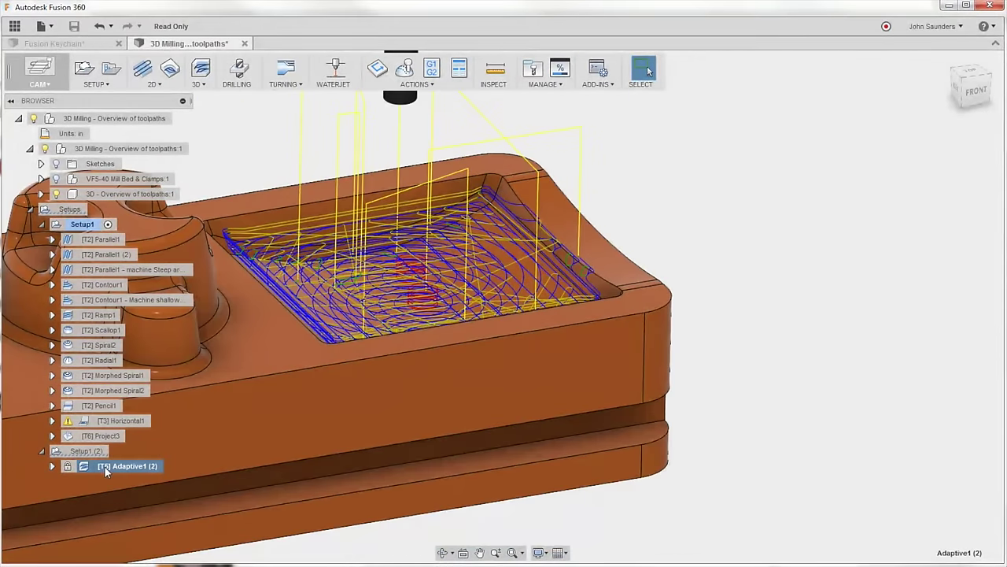
scroll(290, 285, down, 2)
middle_drag(291, 285, 451, 267)
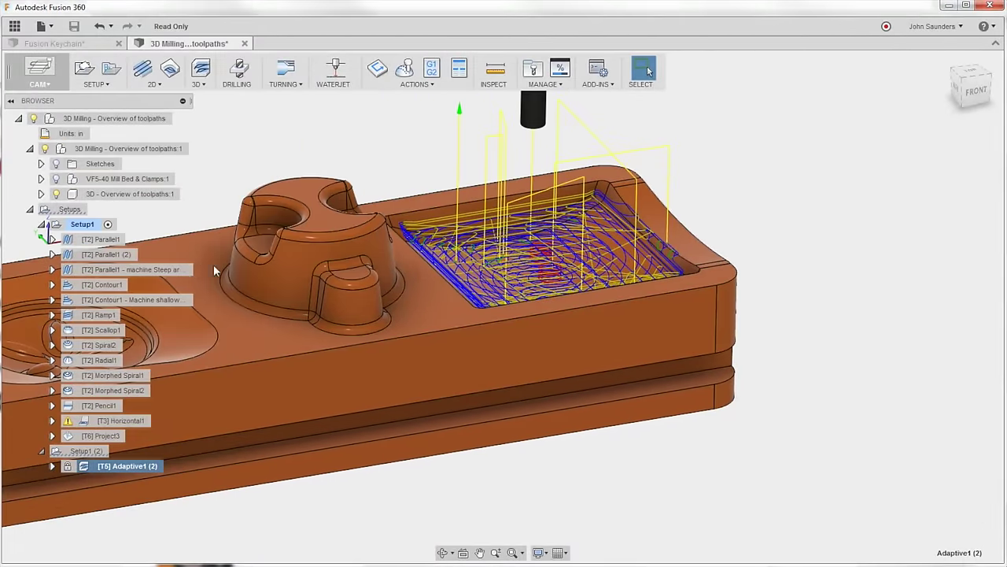
Store the Parallel1 (2), Contour1, Ramp1 and Scallop1 operations as one template named with the account owner's first name followed by Dem
click(107, 254)
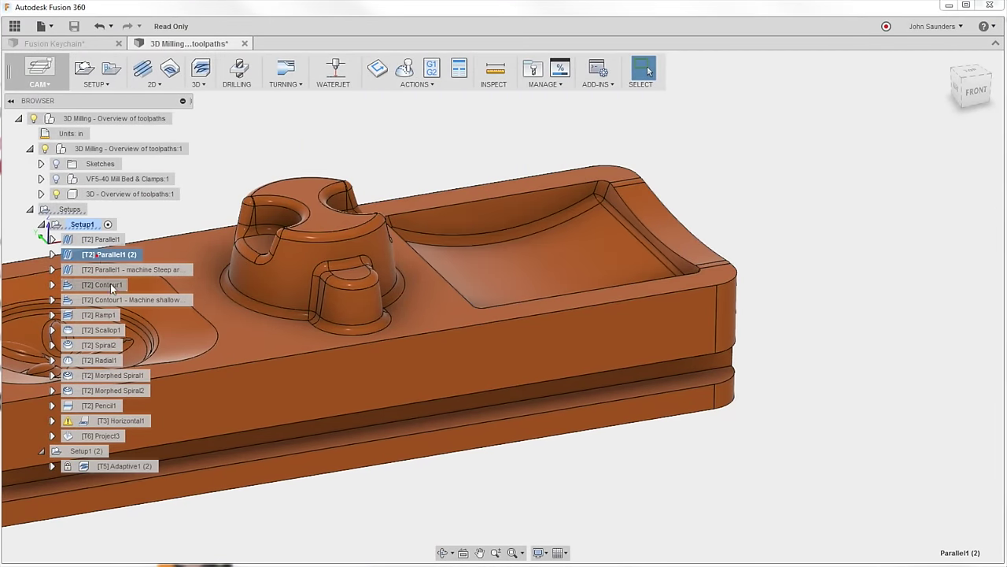
ctrl+click(110, 284)
ctrl+click(112, 317)
ctrl+click(110, 333)
scroll(129, 338, down, 3)
middle_drag(129, 339, 552, 269)
scroll(552, 269, up, 2)
middle_drag(270, 288, 596, 276)
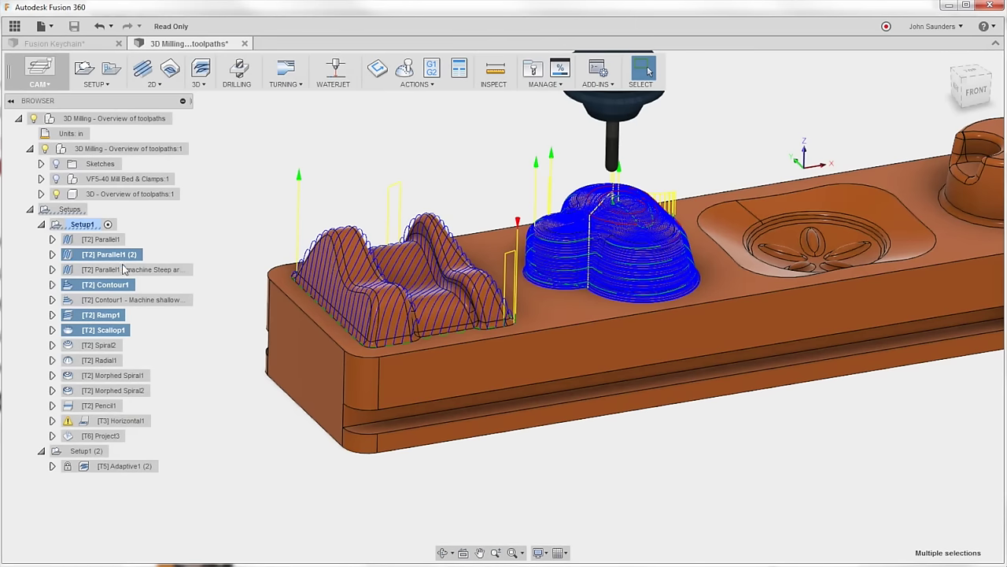
scroll(499, 201, up, 2)
scroll(508, 204, up, 1)
middle_drag(522, 156, 452, 139)
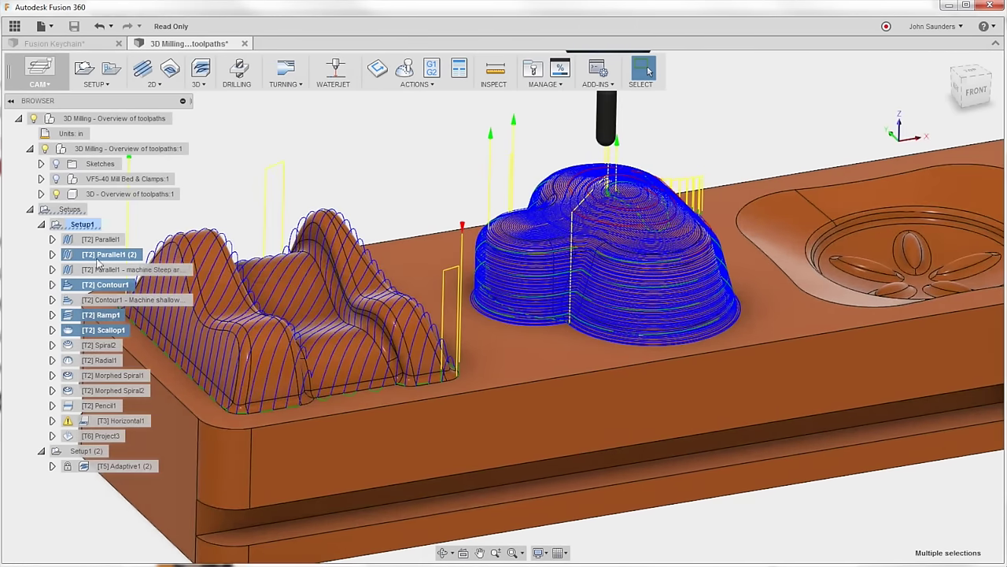
right_click(97, 259)
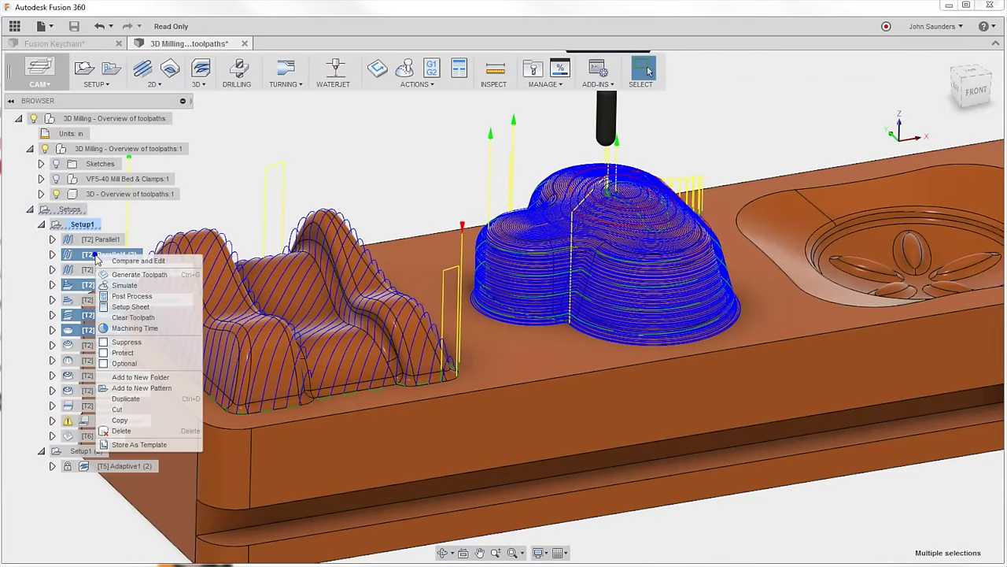
click(146, 445)
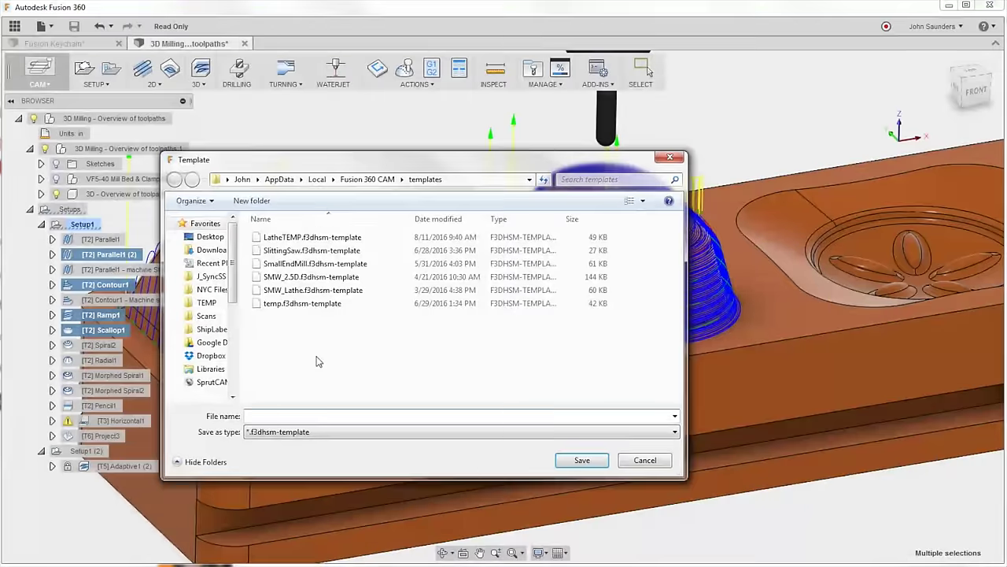
text(JohnD)
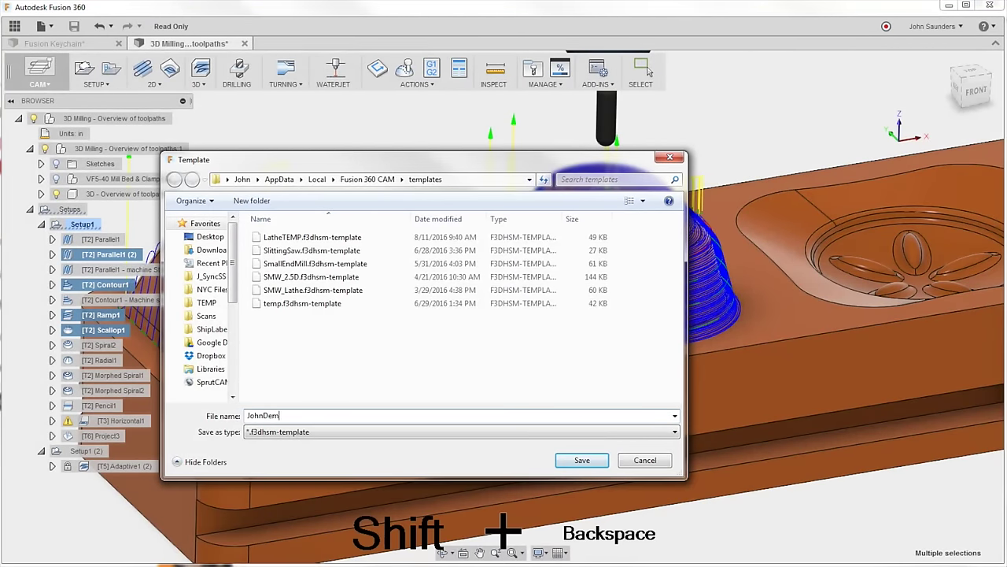
text(em)
key(Return)
click(263, 197)
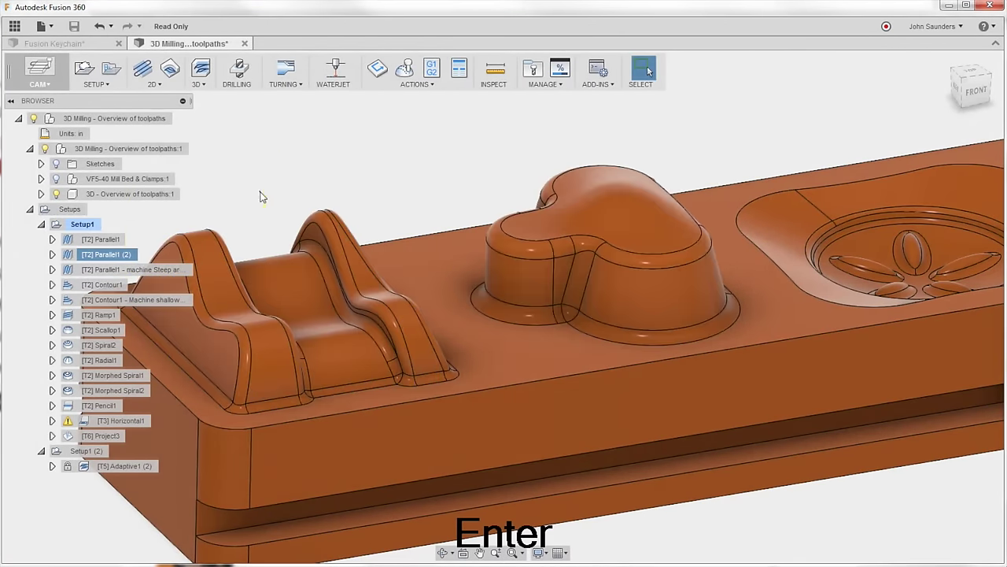
In the Fusion Keychain design, duplicate Setup1 and delete the Adaptive, Parallel and Drill operations from the copy
click(98, 44)
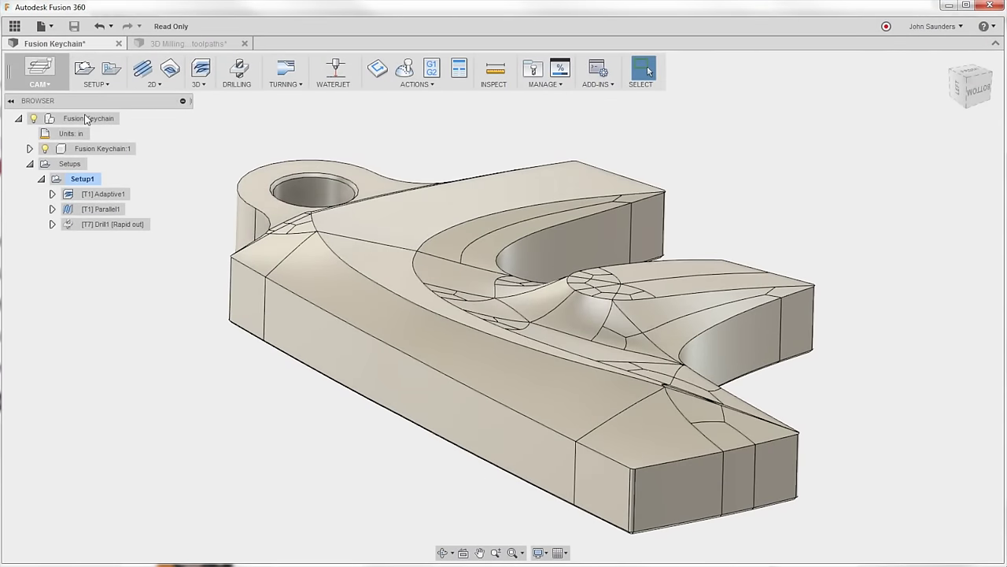
click(72, 179)
key(ctrl+d)
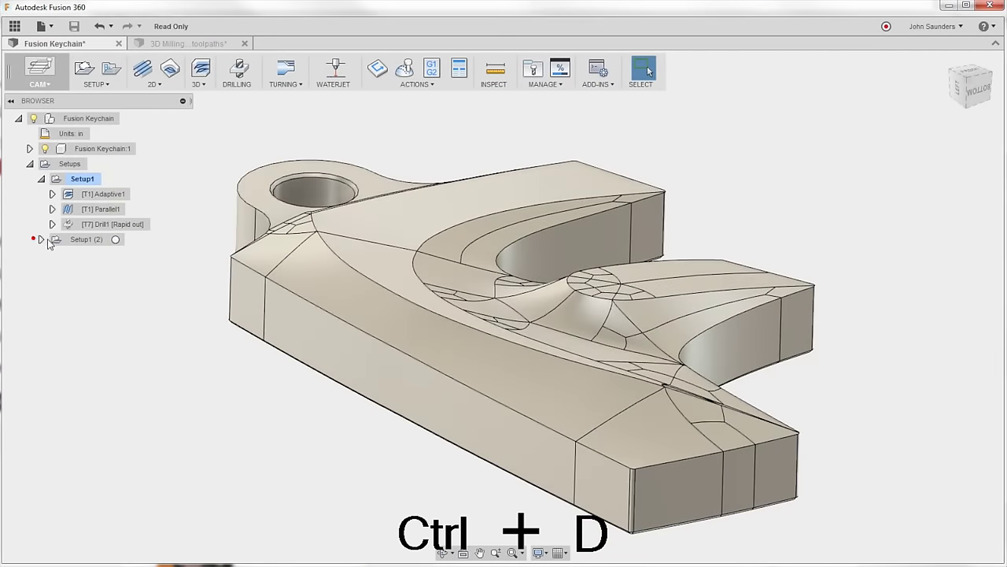
click(40, 239)
click(110, 254)
shift+click(102, 284)
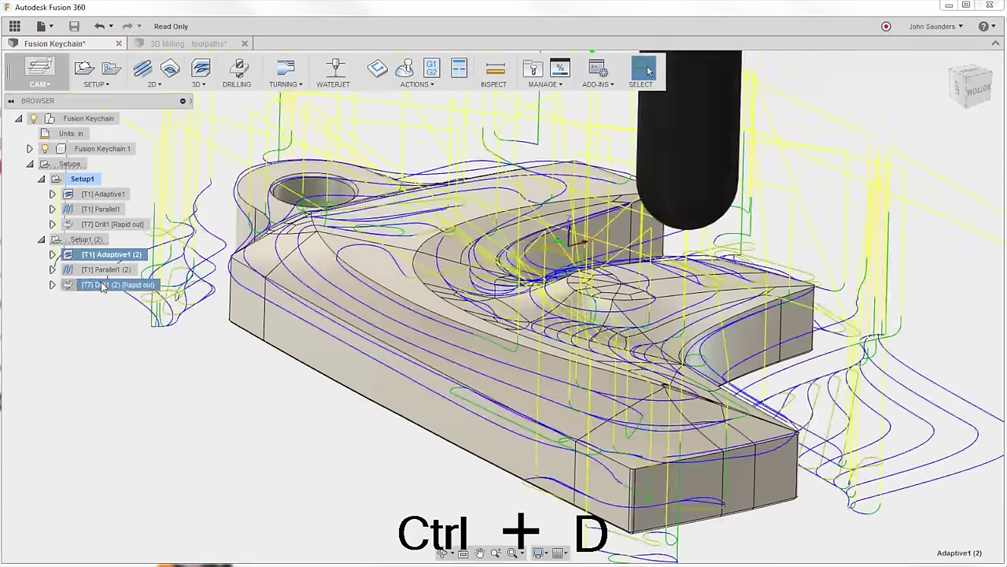
key(Delete)
Try to insert the stored demo template's operations from Setup1 (2) while Setup1 is still active, and undo the insertion
click(86, 239)
right_click(88, 239)
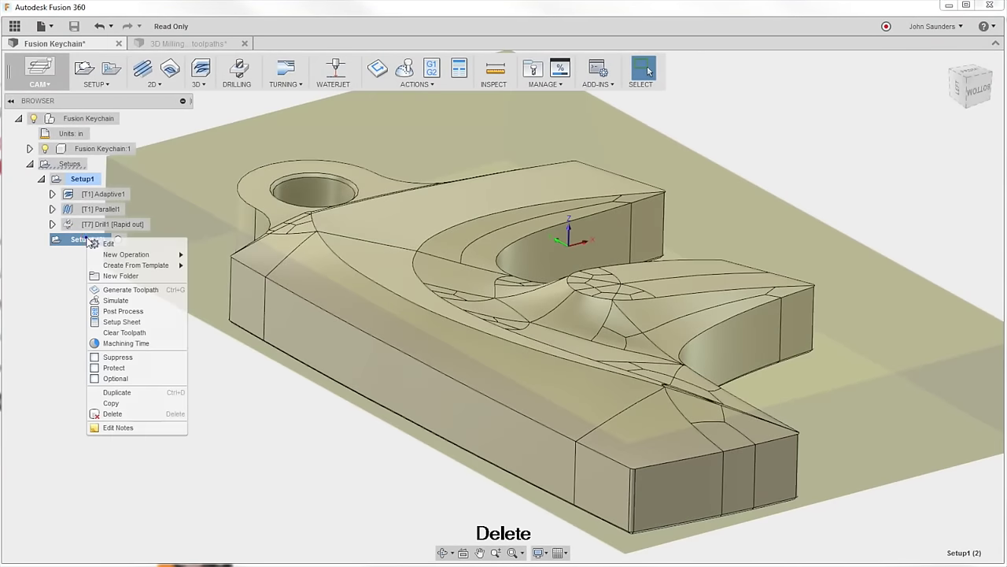
mouse_move(157, 265)
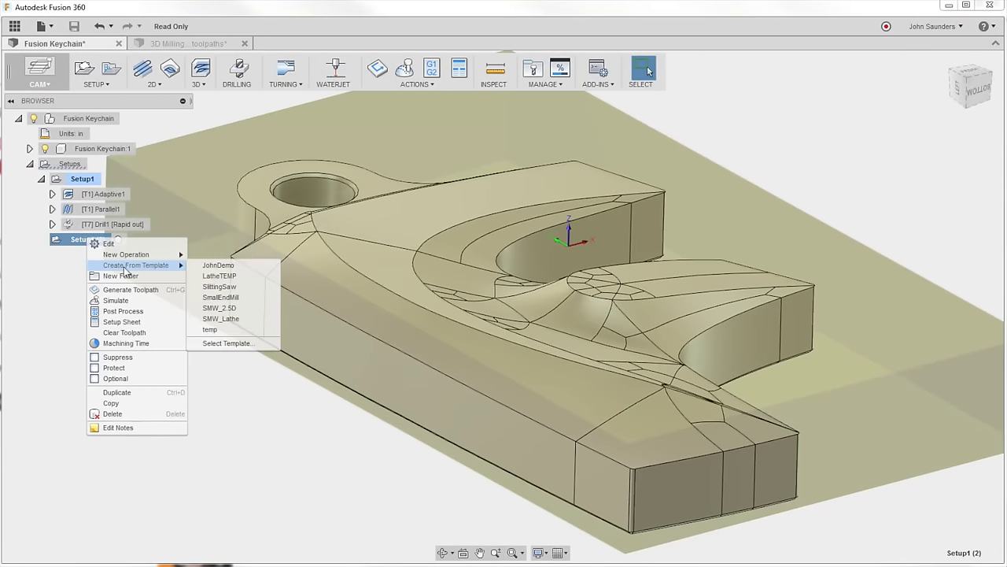
click(206, 267)
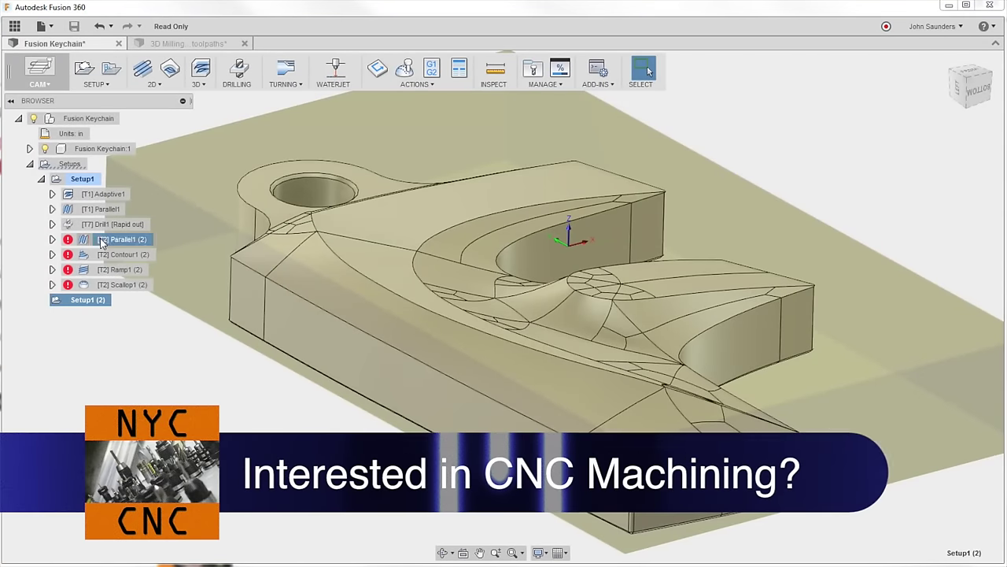
click(101, 240)
key(ctrl+z)
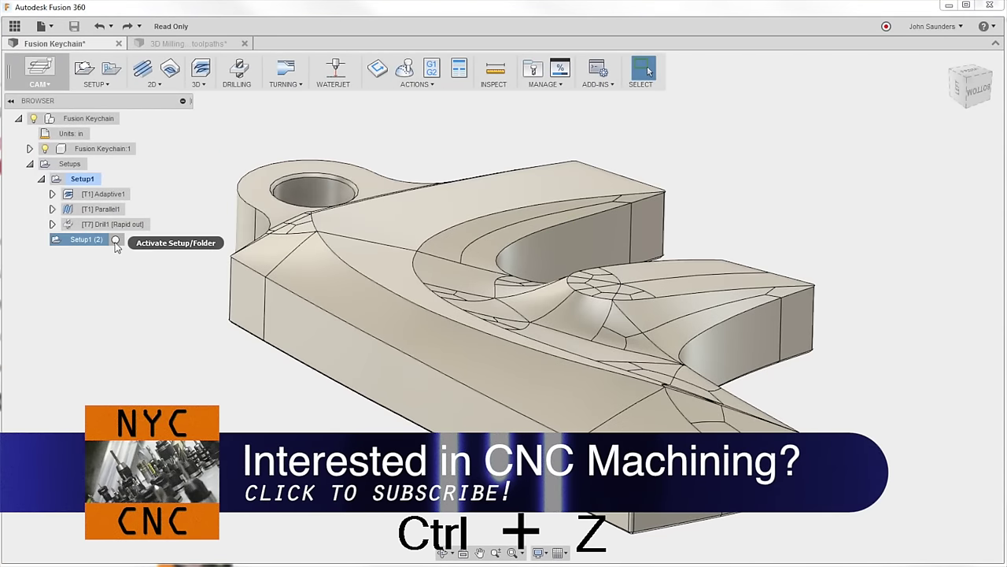
With Setup1 (2) active, create its operations from the stored demo template and generate their toolpaths
click(80, 242)
right_click(80, 242)
mouse_move(118, 263)
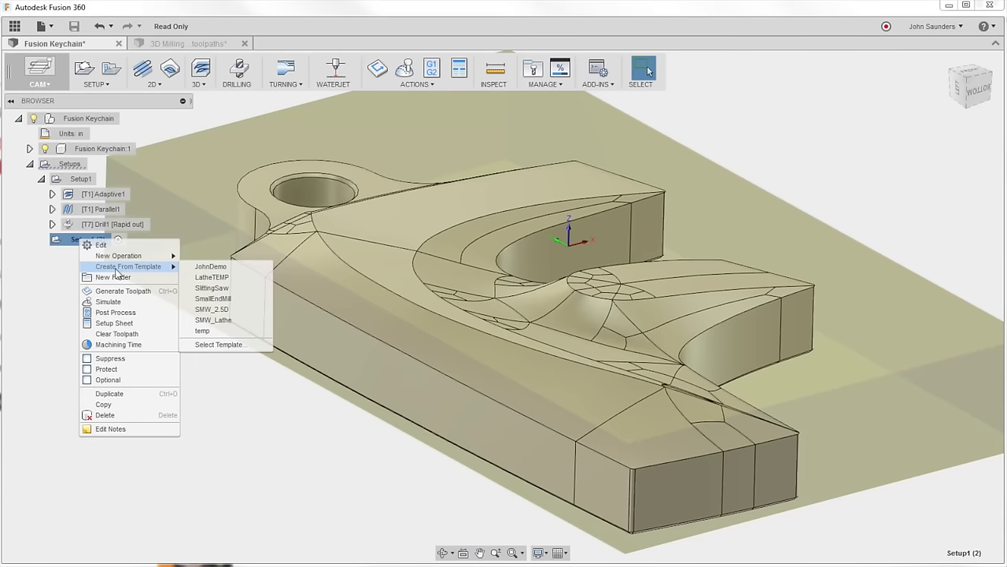
click(200, 265)
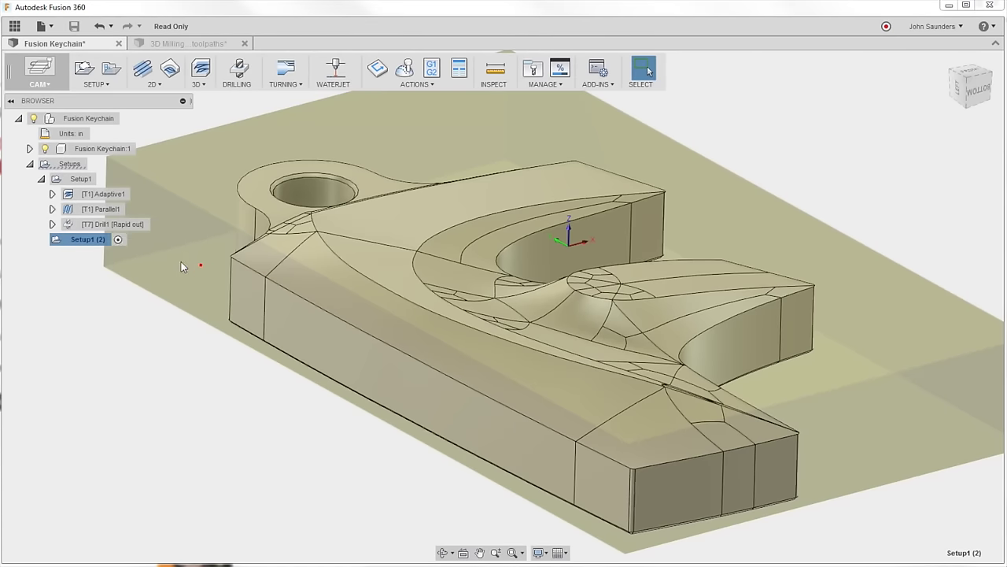
click(41, 178)
key(ctrl+g)
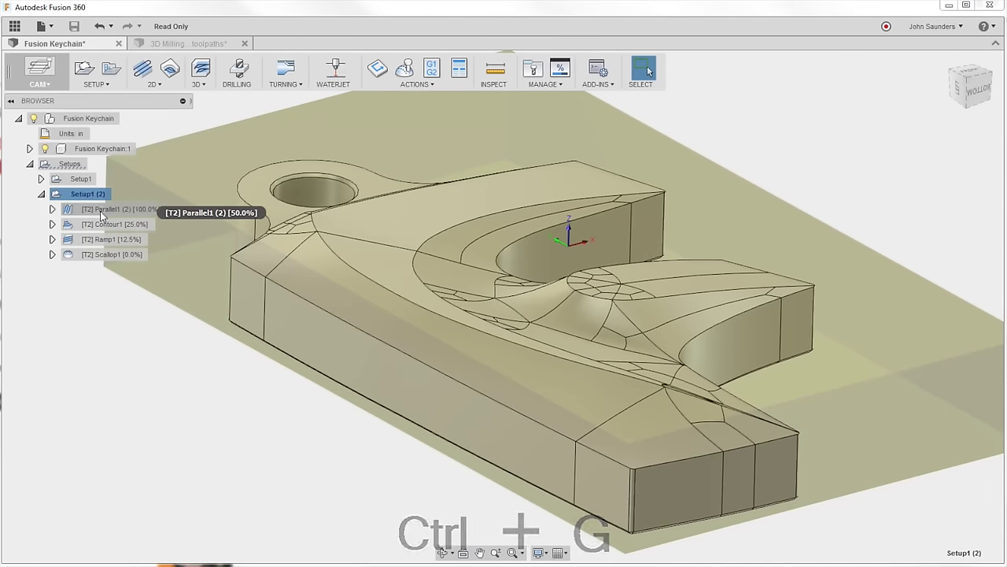
Display the Parallel1 (2), Contour1, Ramp1 and Scallop1 toolpaths in turn and examine the scallop passes over the keychain
click(100, 211)
click(96, 225)
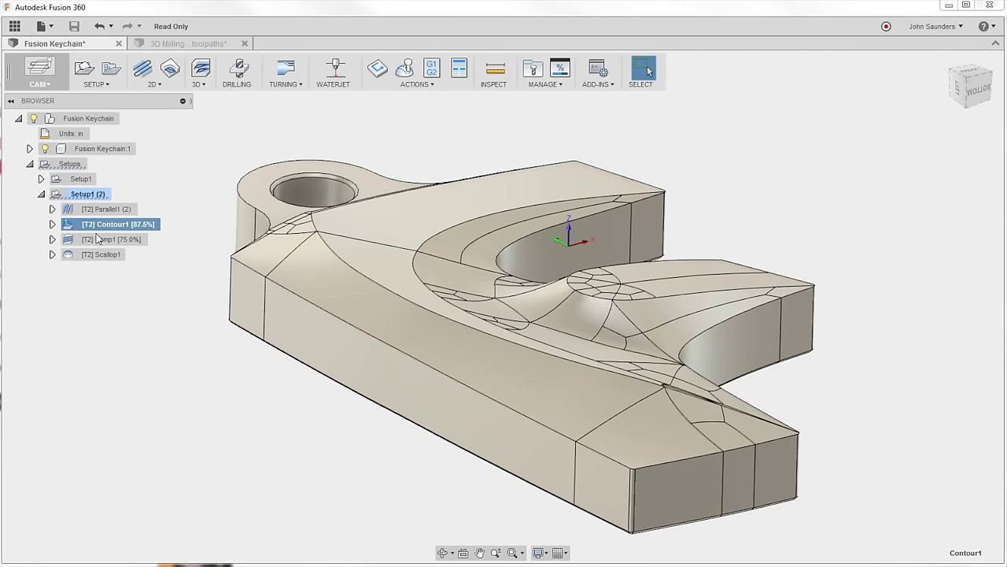
click(103, 239)
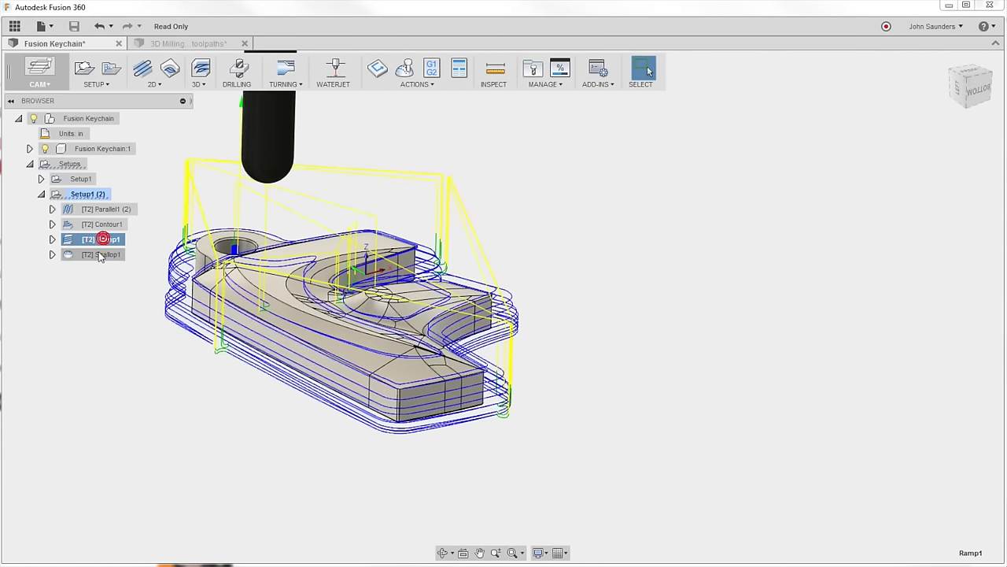
click(100, 254)
shift+middle_drag(279, 206, 362, 228)
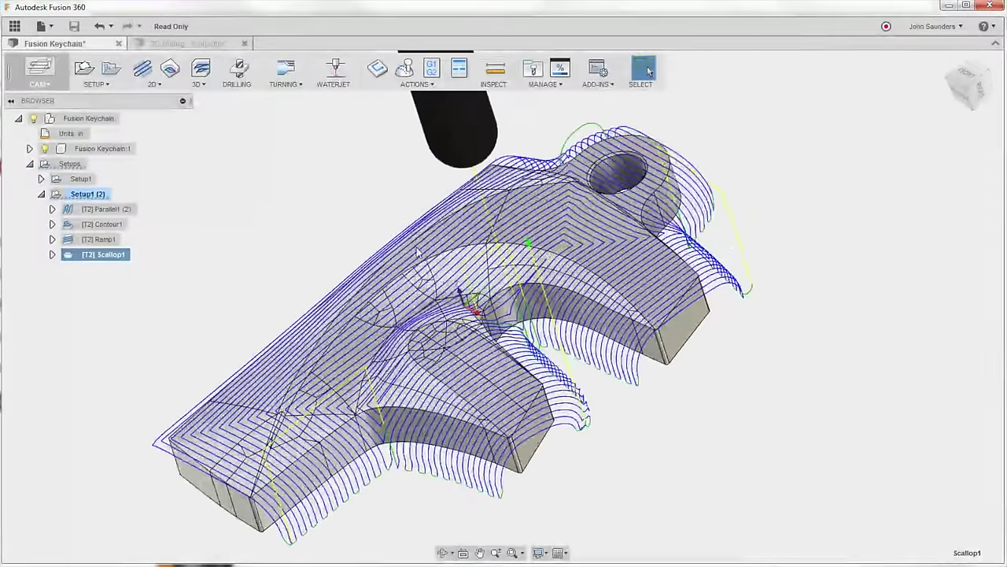
Return to the 3D Milling - Overview of toolpaths design and undo the last action
key(ctrl+z)
click(209, 45)
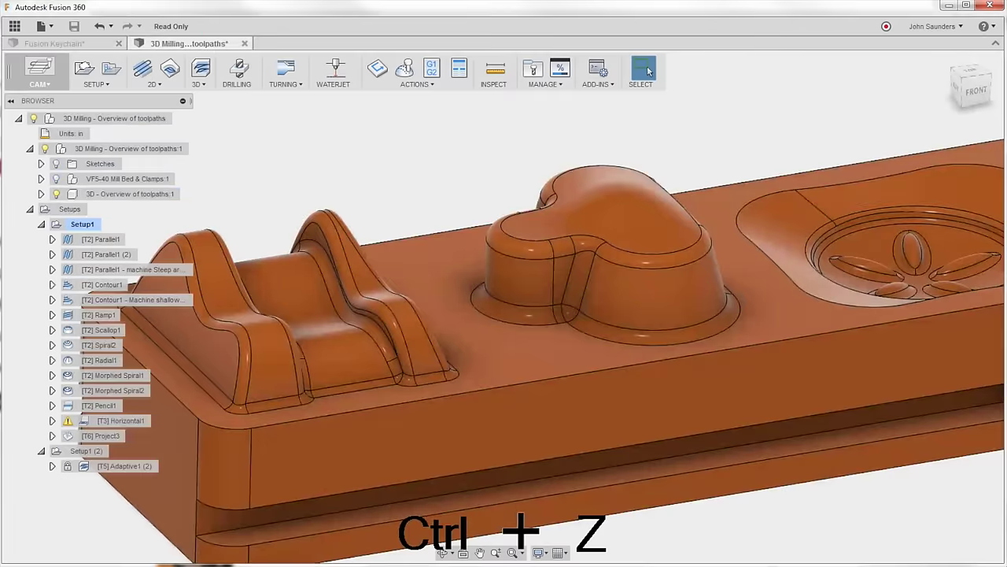
key(ctrl+z)
click(277, 171)
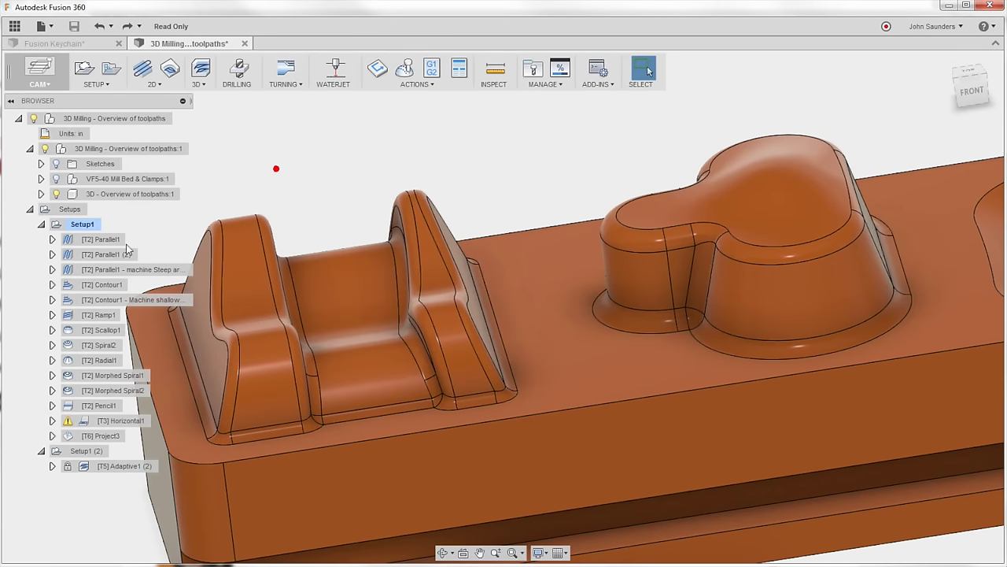
Display the Parallel1 toolpath and examine its passes over the two ridges and the valley between them
click(106, 237)
shift+middle_drag(340, 222, 314, 271)
shift+middle_drag(285, 337, 272, 308)
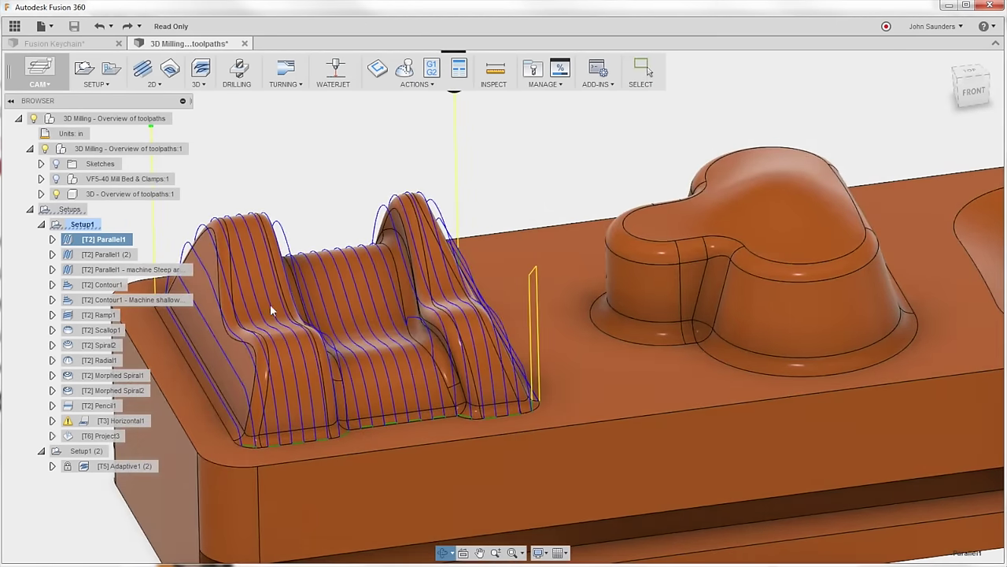
shift+middle_drag(409, 361, 350, 333)
mouse_move(349, 295)
shift+middle_down()
mouse_move(362, 309)
mouse_move(356, 297)
mouse_move(370, 293)
shift+middle_up()
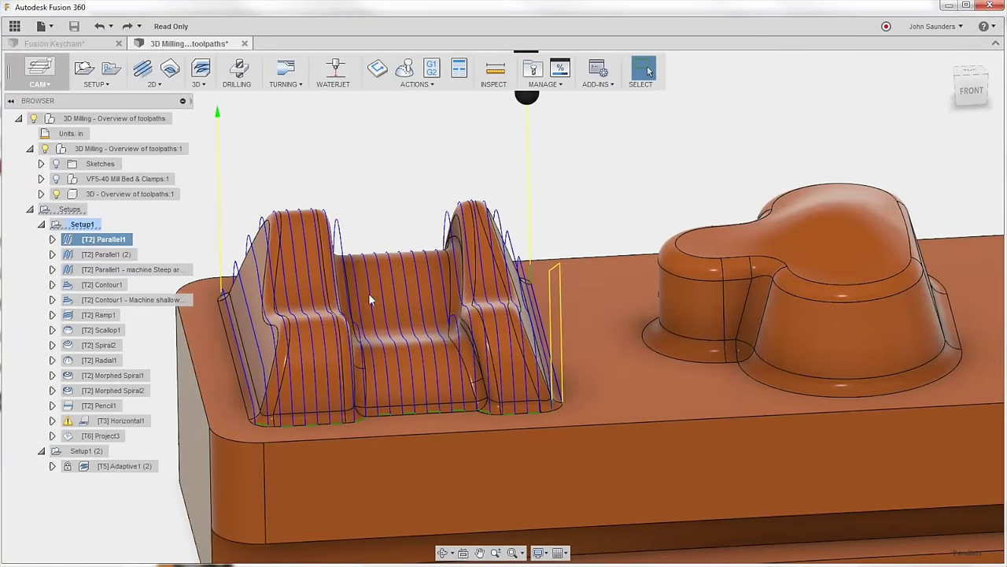
mouse_move(310, 212)
shift+middle_down()
mouse_move(302, 198)
mouse_move(303, 226)
shift+middle_up()
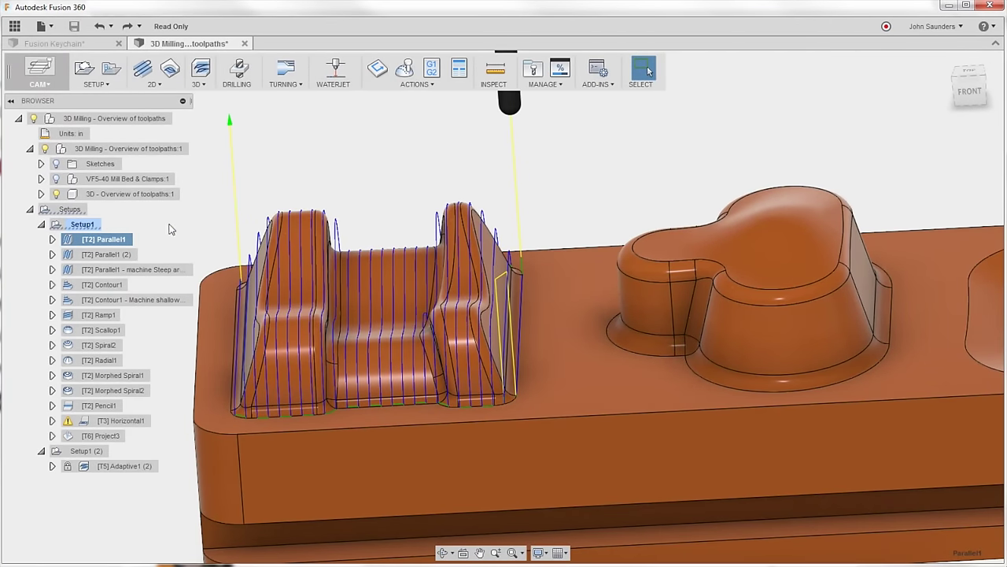
Edit Parallel1 to avoid the curved valley surface between the two ridges and display the regenerated toolpath
right_click(119, 242)
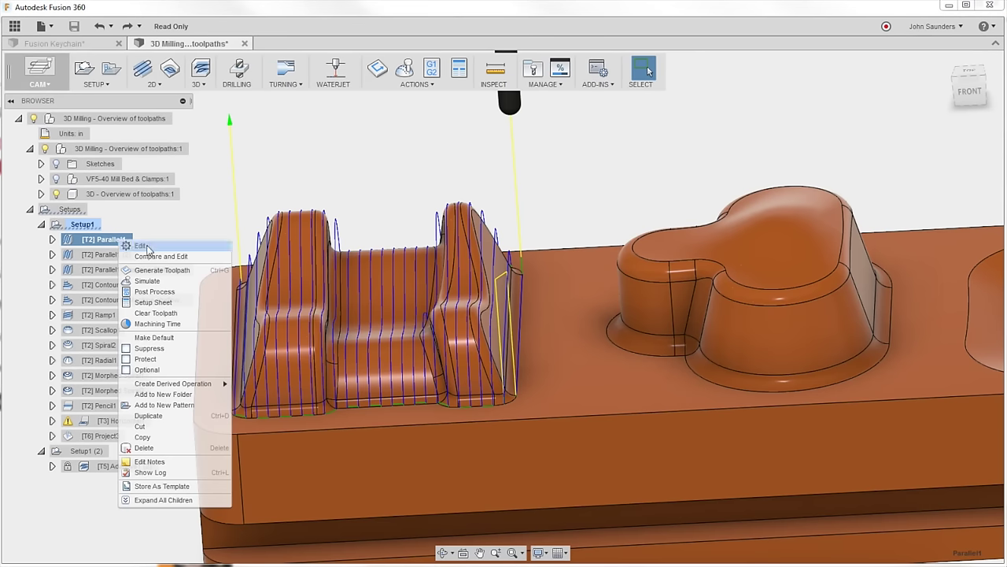
click(140, 246)
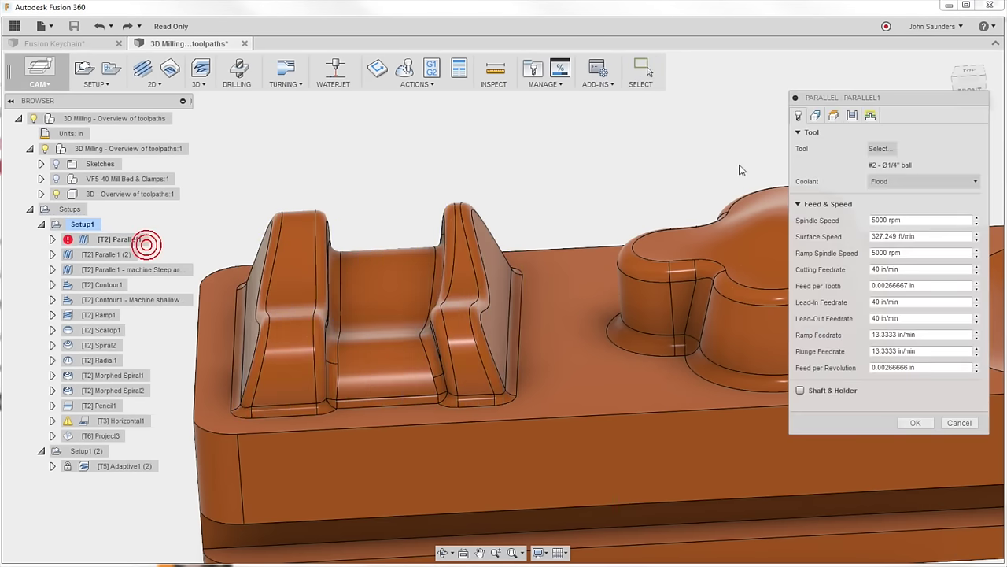
click(817, 115)
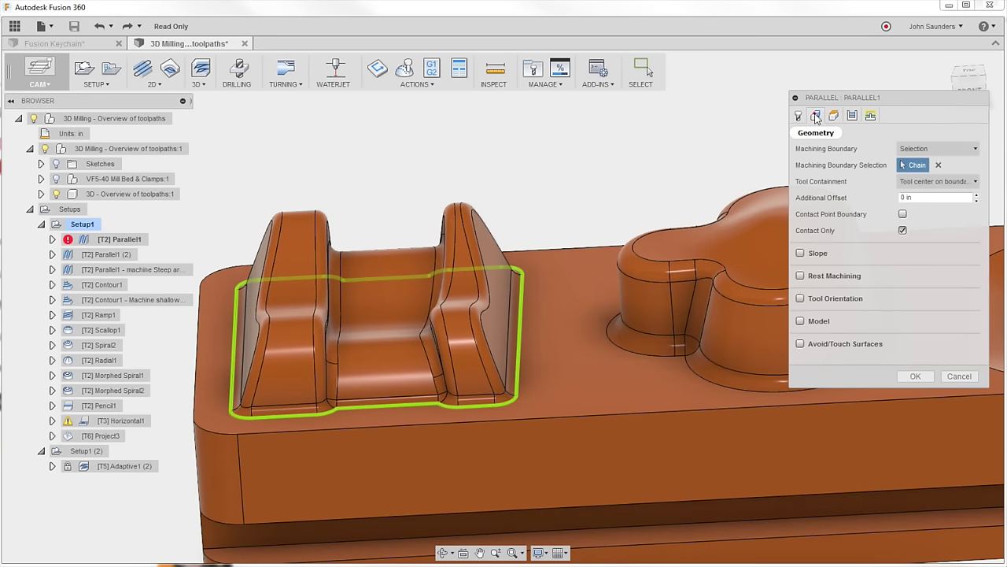
click(801, 344)
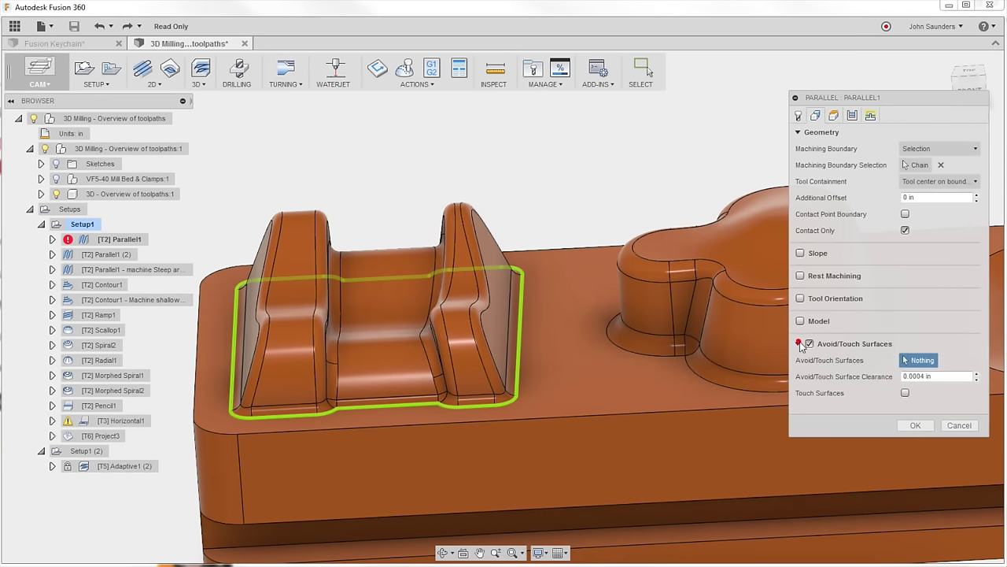
click(394, 307)
click(915, 425)
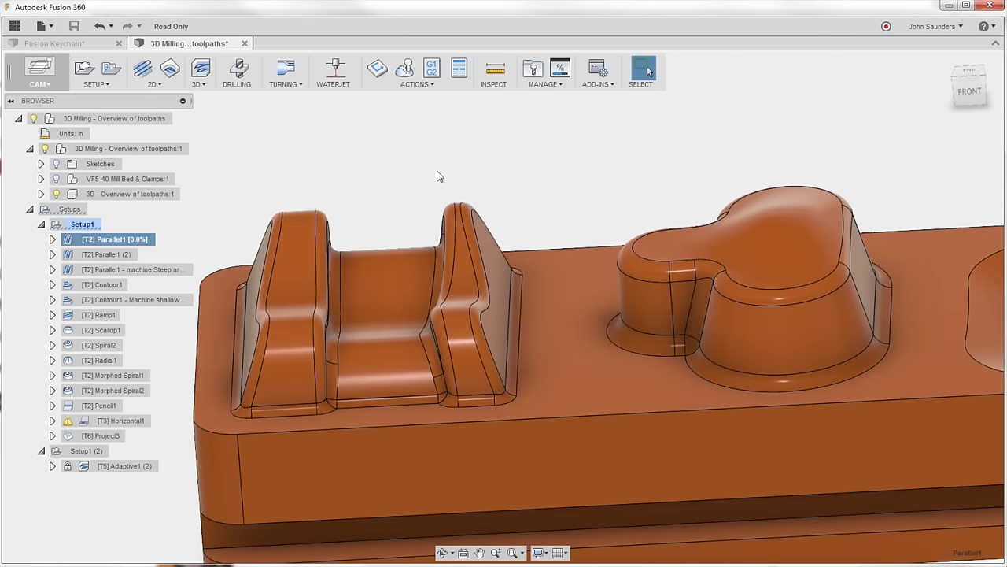
click(319, 168)
click(110, 239)
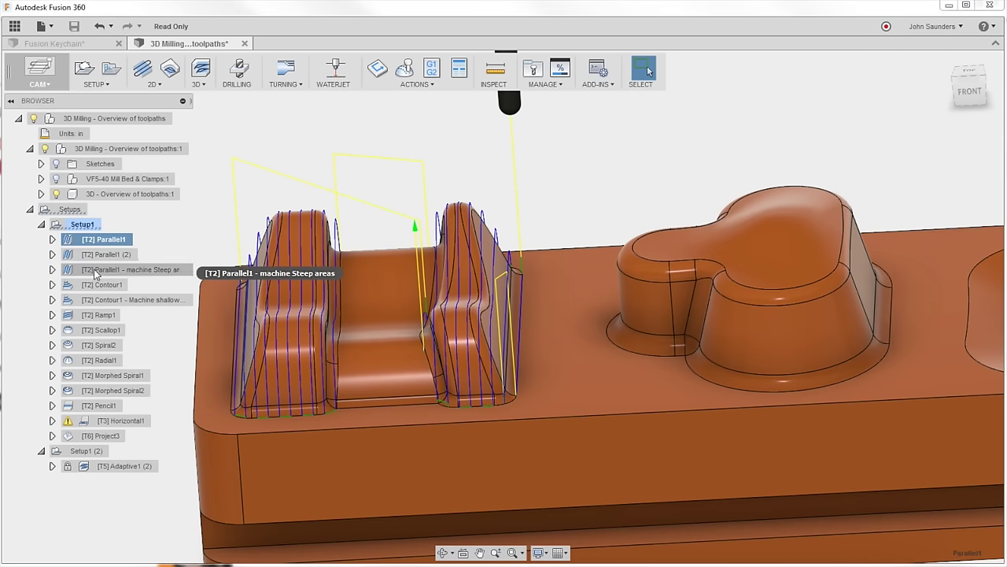
Compare the Parallel1 toolpath with the Parallel1 - machine Steep areas toolpath by displaying them alternately
click(94, 271)
click(99, 241)
click(115, 269)
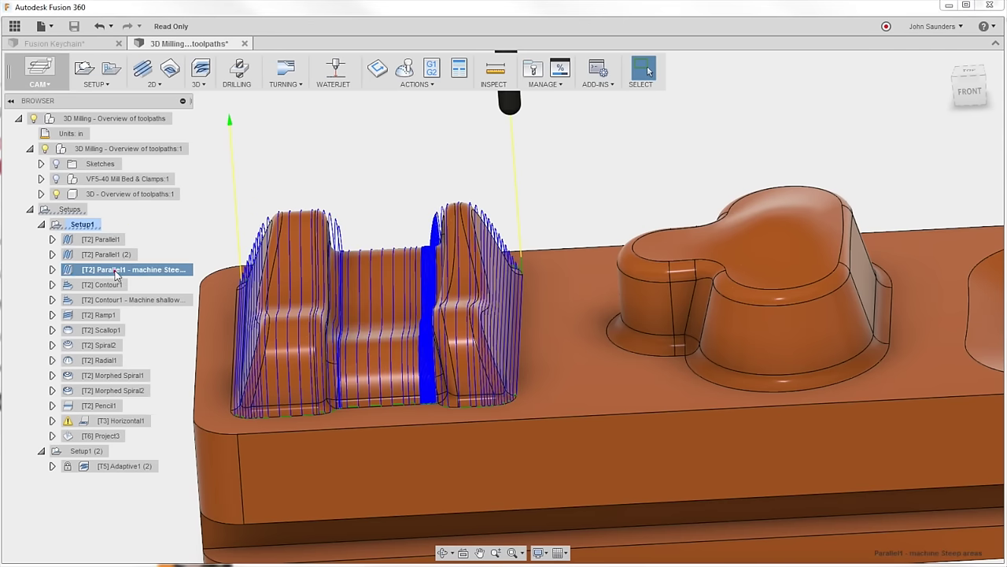
click(107, 240)
click(112, 269)
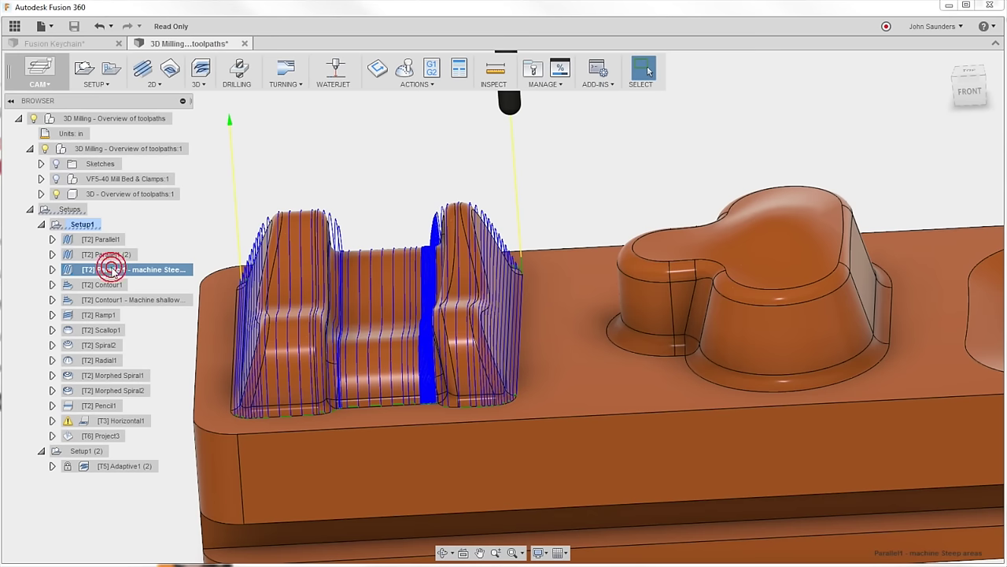
click(100, 240)
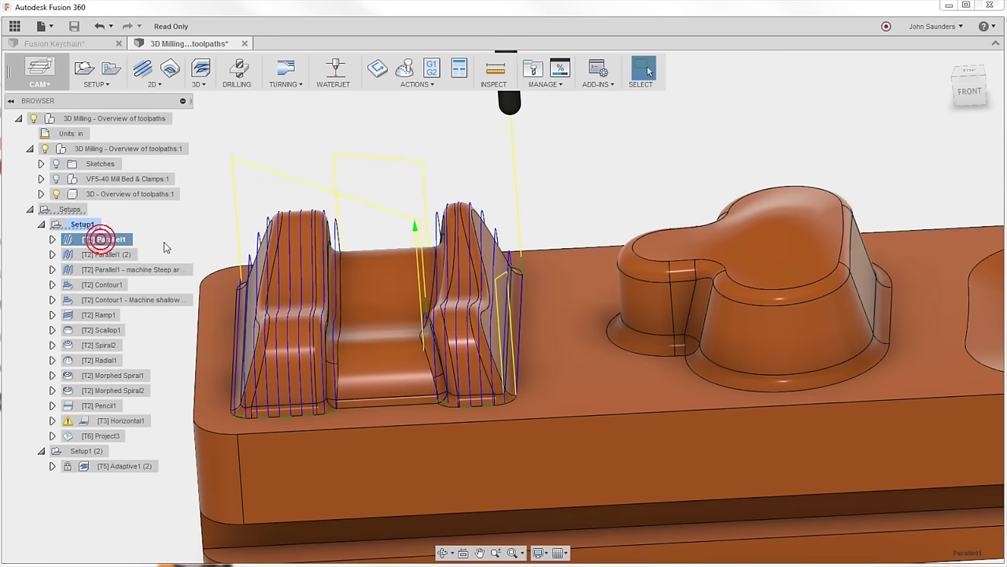
Open Parallel1 and Parallel1 - machine Steep areas together in Compare and Edit
ctrl+click(130, 270)
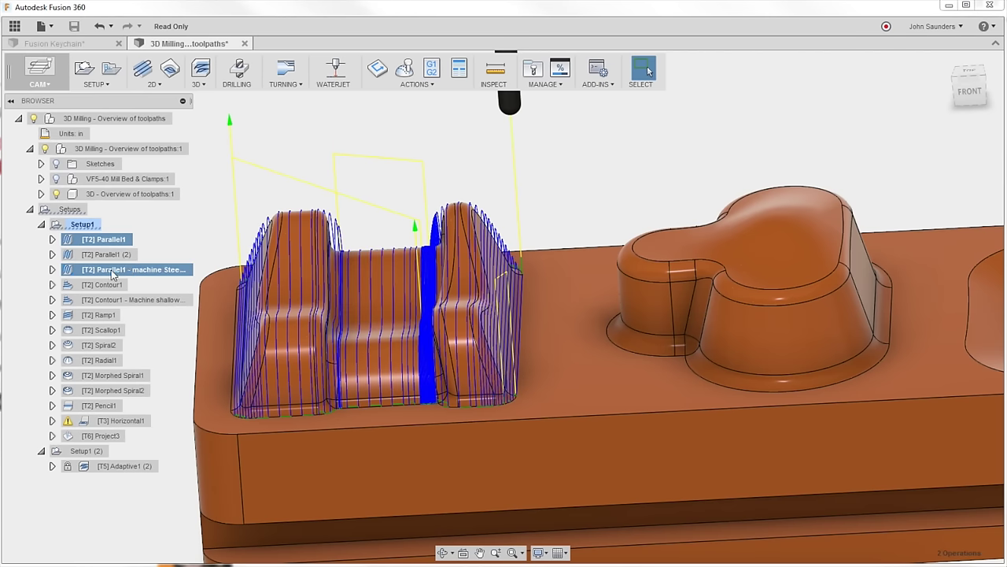
right_click(112, 273)
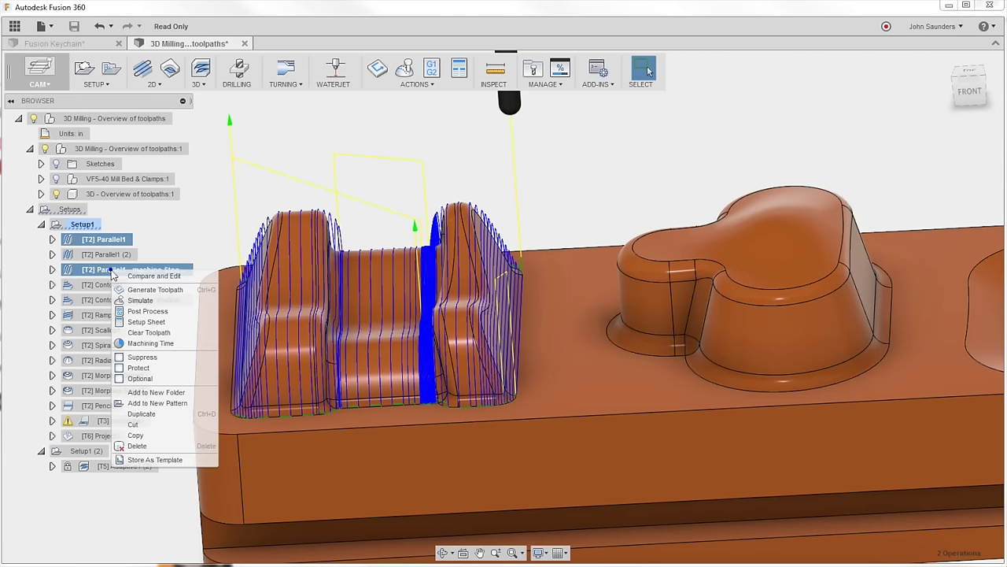
click(168, 276)
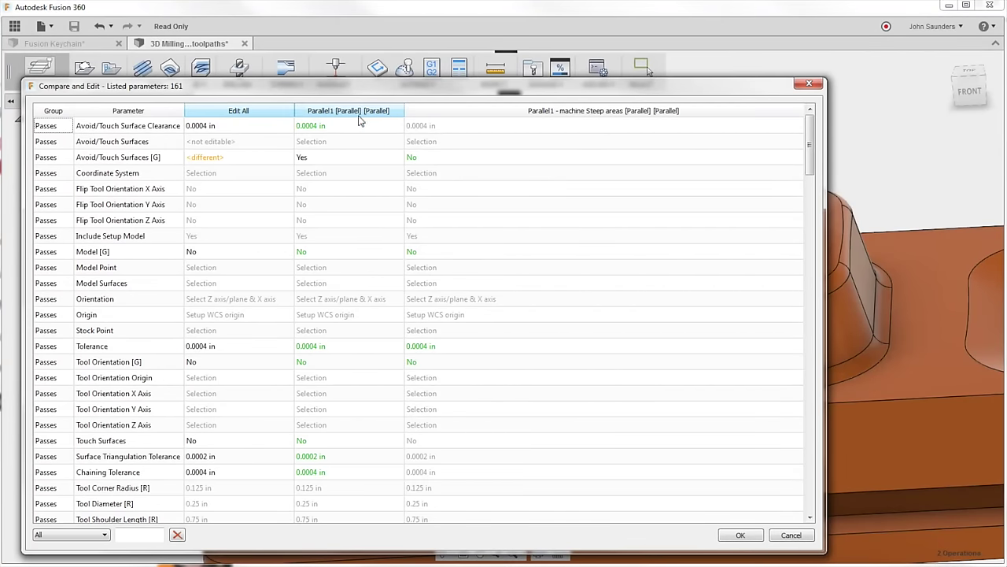
click(448, 110)
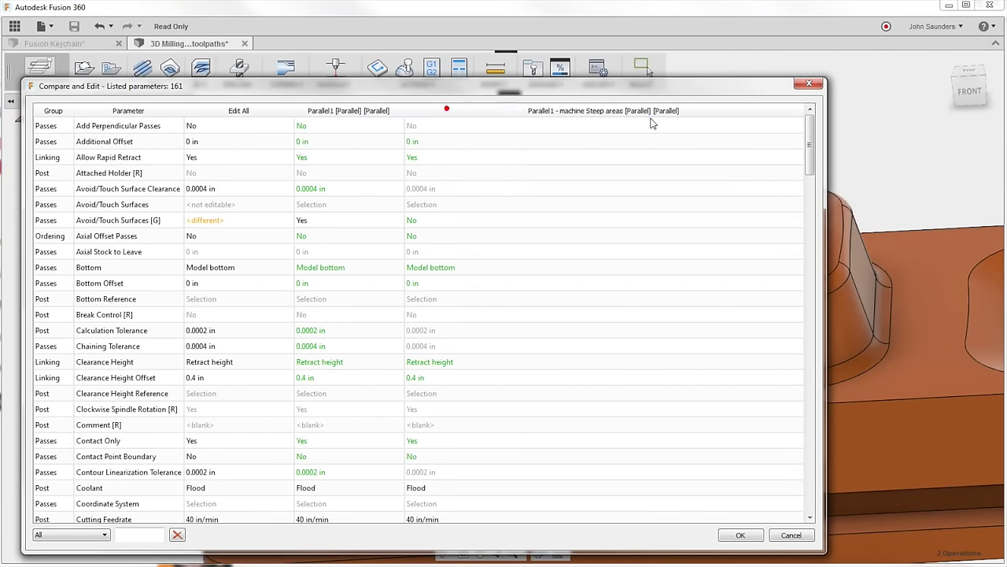
Examine the Avoid/Touch Surfaces [G] setting and its available options for Parallel1 in the parameter comparison
click(339, 223)
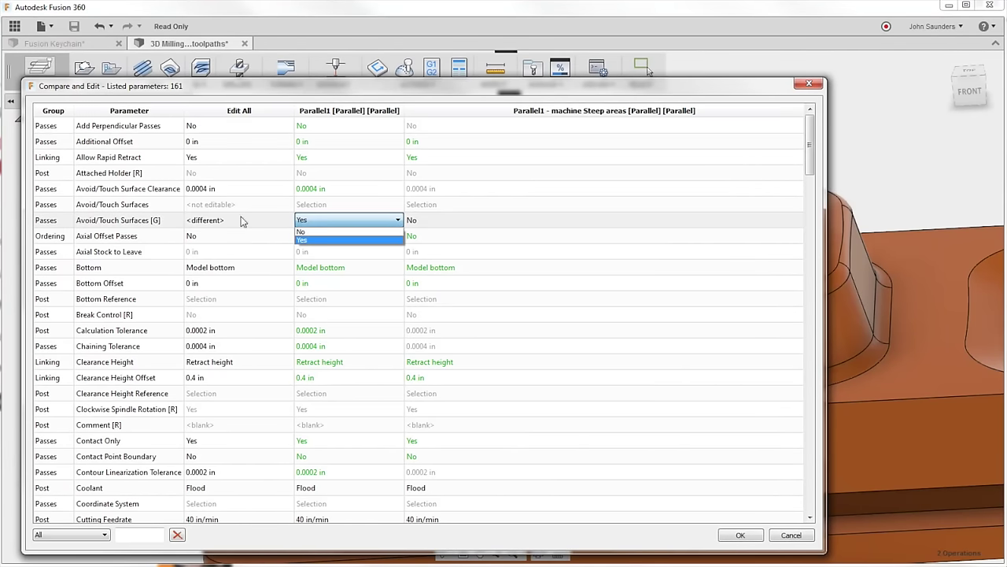
click(187, 223)
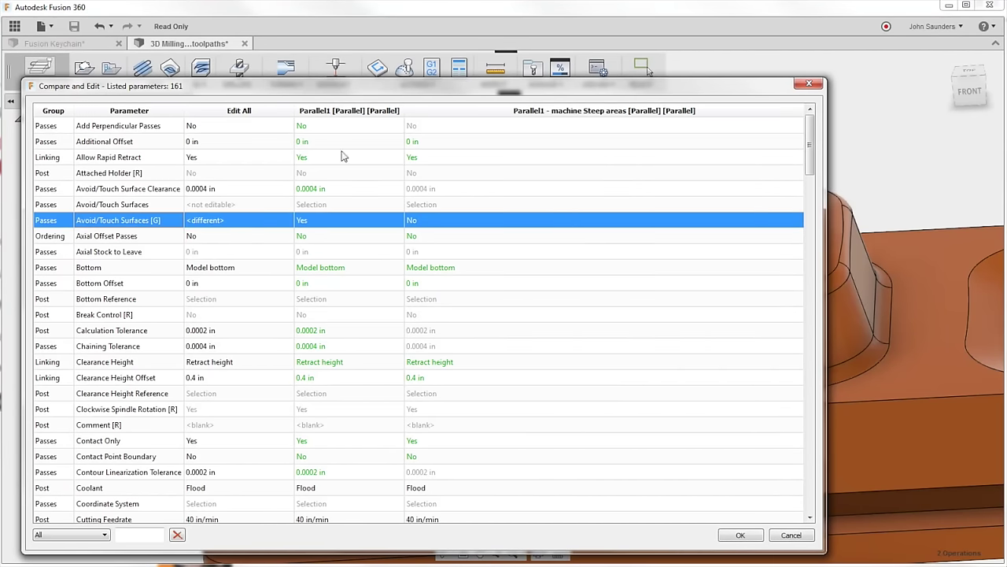
click(315, 191)
click(309, 223)
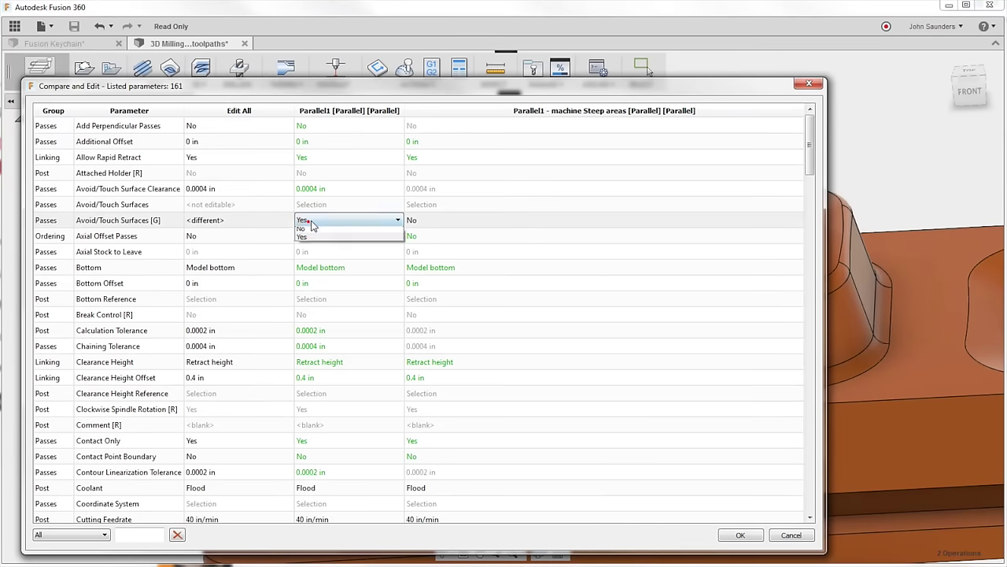
click(321, 221)
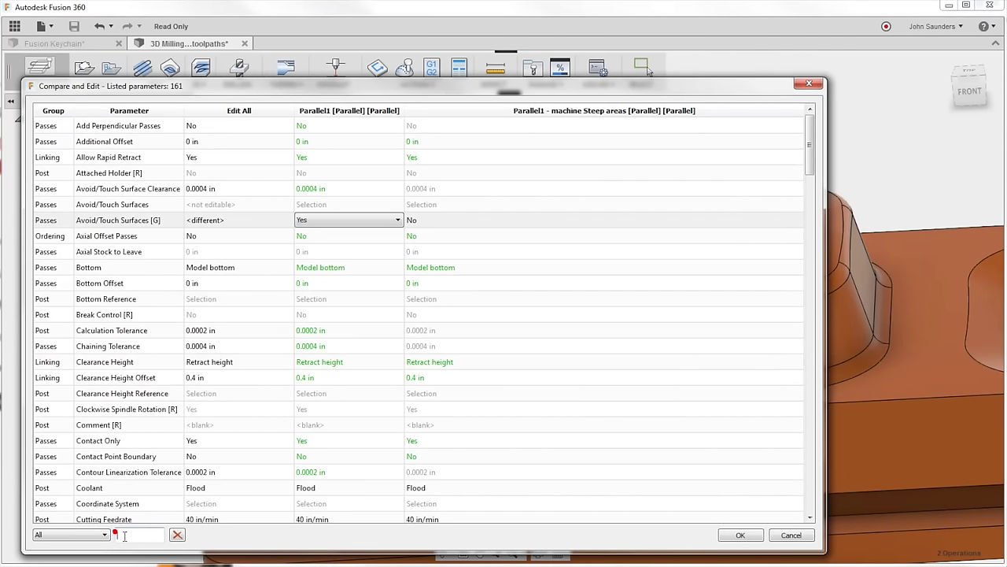
Filter the compared parameters by "step" to check the stepover and stepdown settings, and clear the filter
text(stepe)
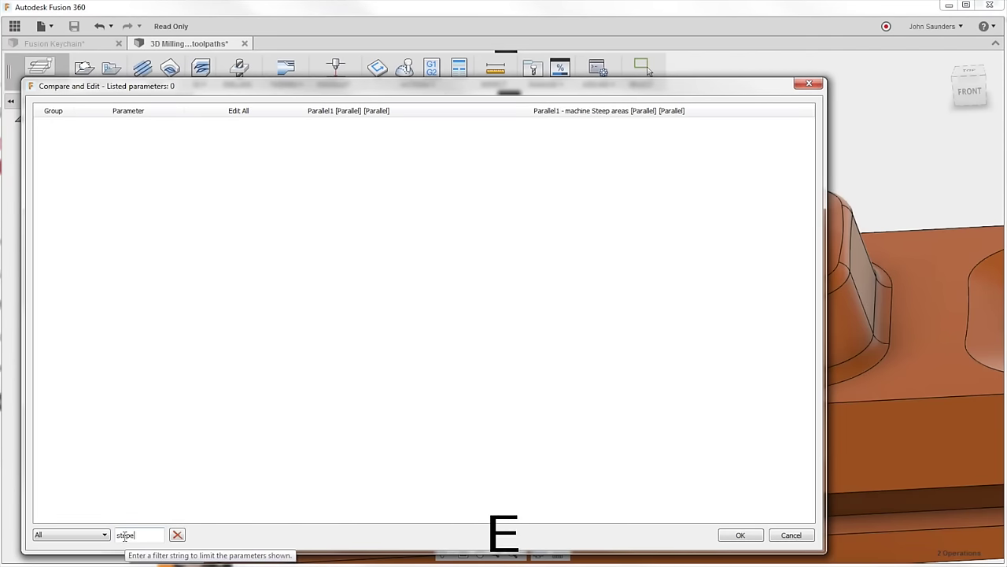
key(BackSpace)
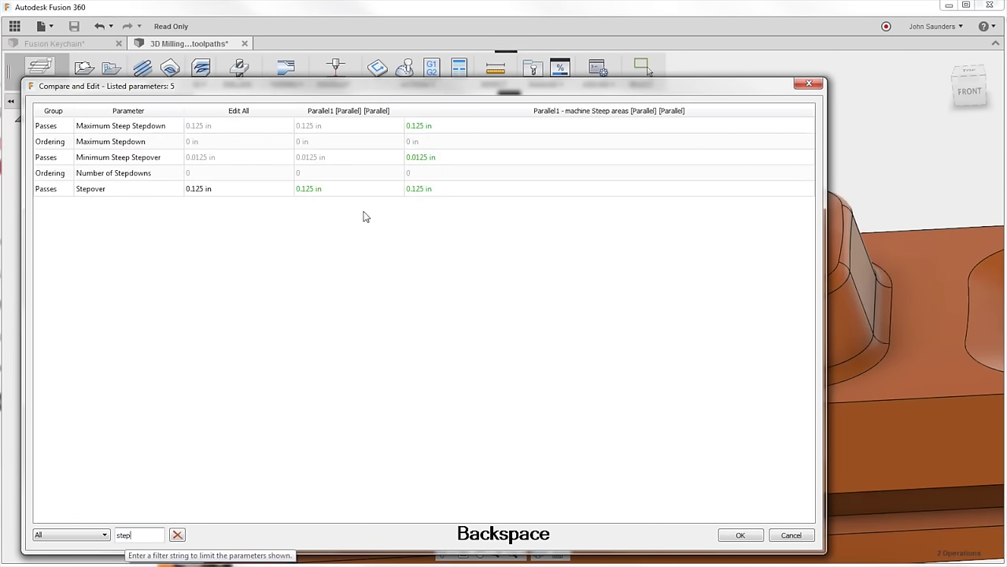
click(177, 534)
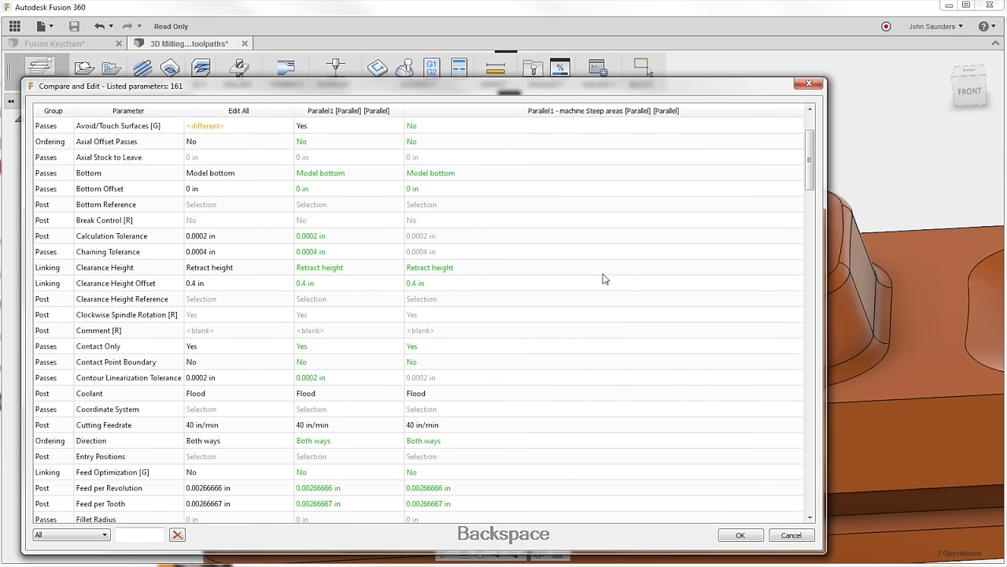
Examine the full parameter list for settings that differ between the two parallel operations, and close the comparison without changes
scroll(605, 279, down, 10)
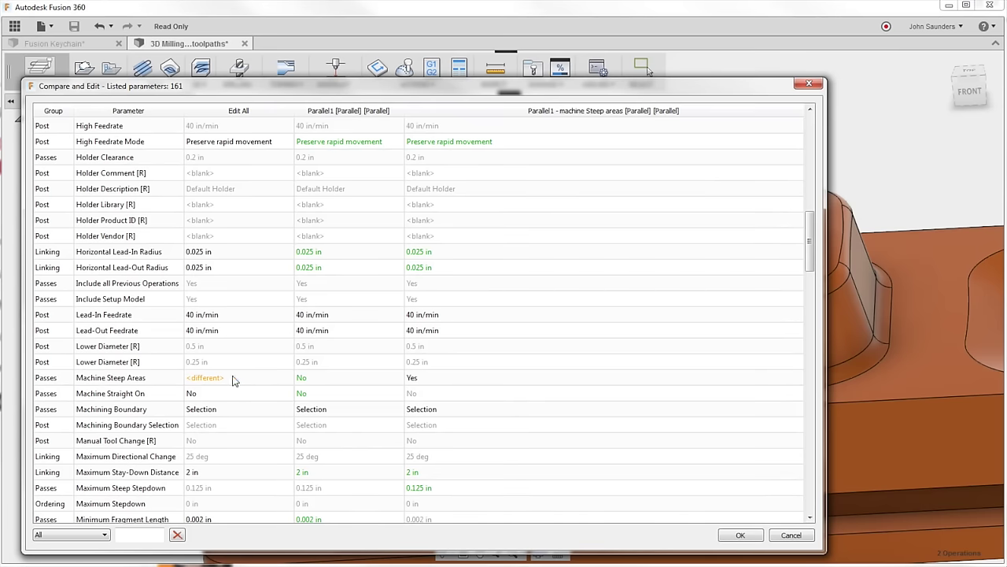
scroll(438, 380, down, 14)
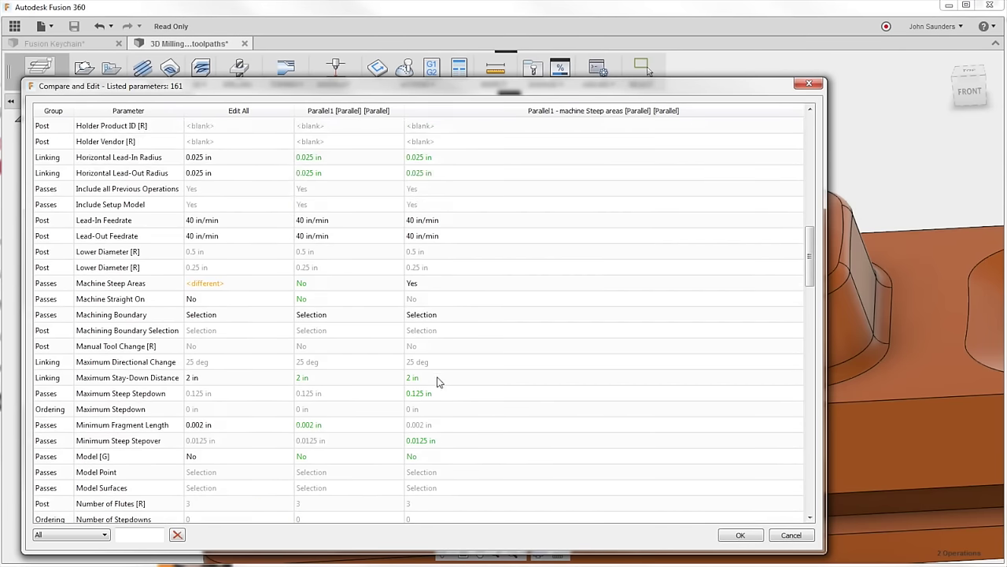
scroll(482, 384, down, 18)
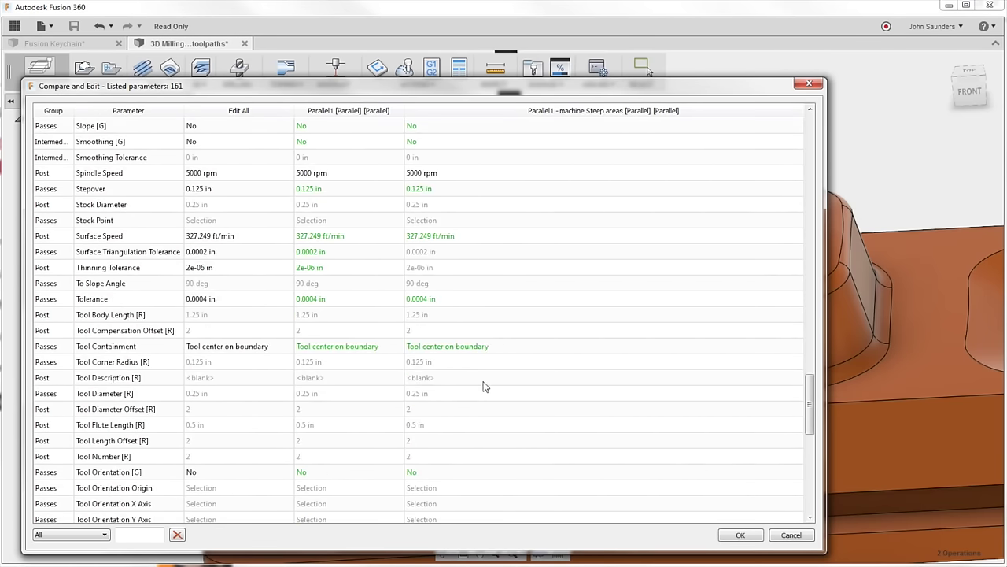
scroll(496, 391, up, 11)
scroll(497, 389, up, 20)
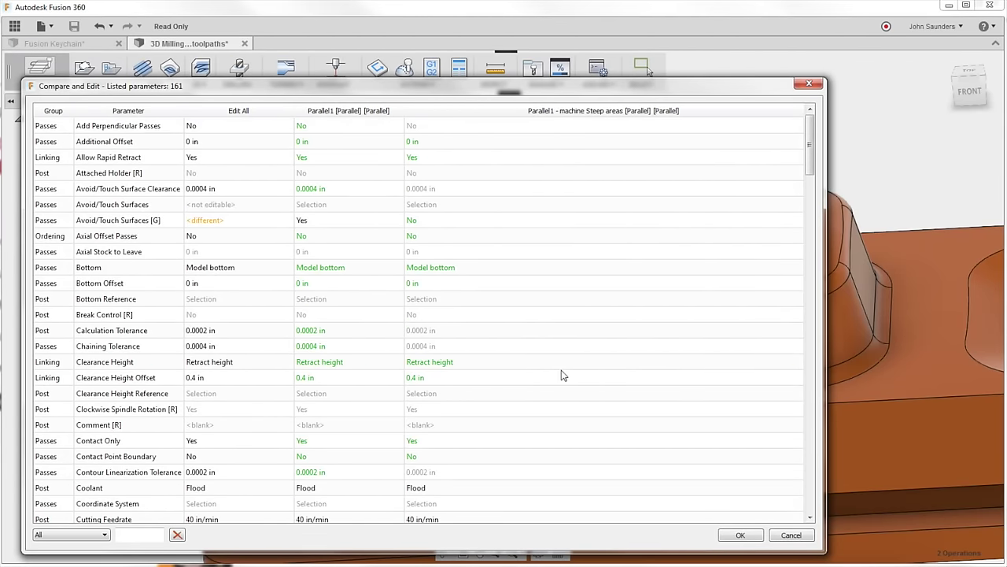
click(790, 535)
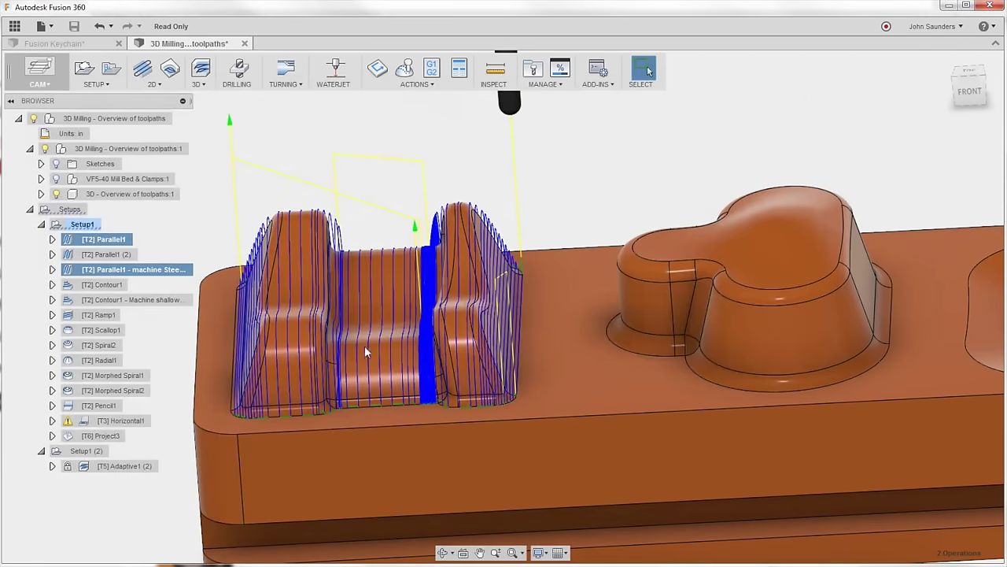
Display the Adaptive1 (2) toolpath and examine its helical entry ramp in the rectangular pocket
click(101, 283)
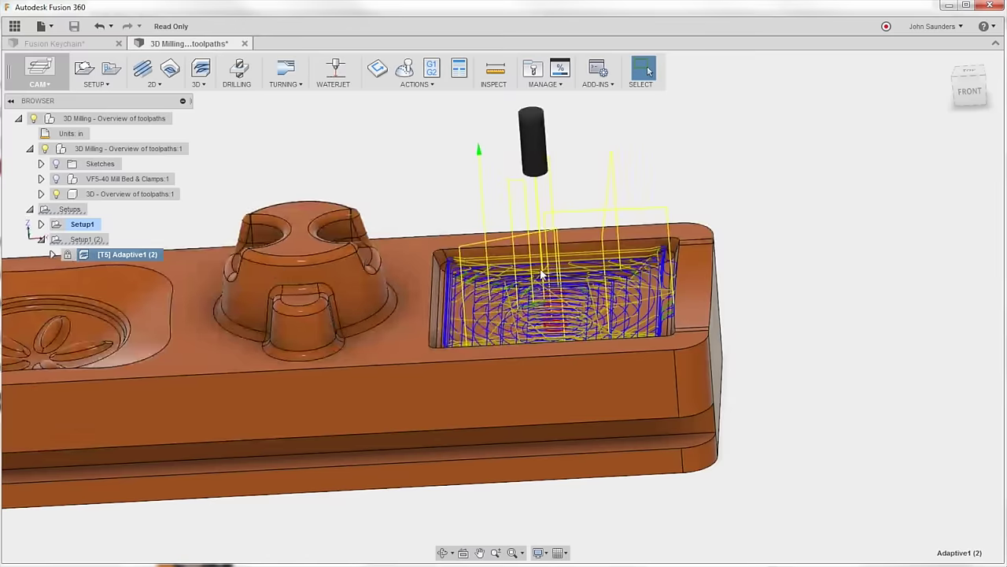
scroll(508, 323, up, 5)
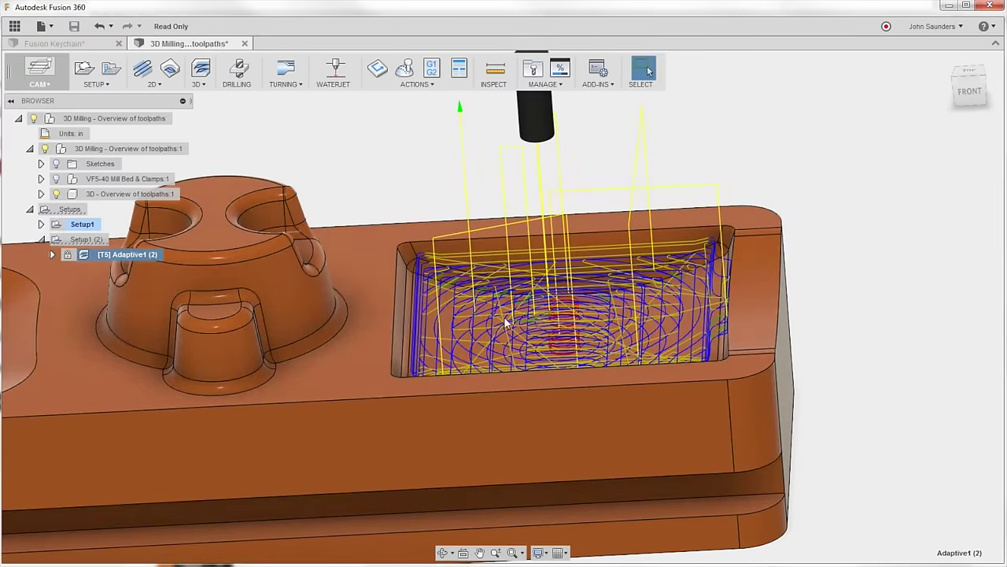
scroll(478, 289, up, 6)
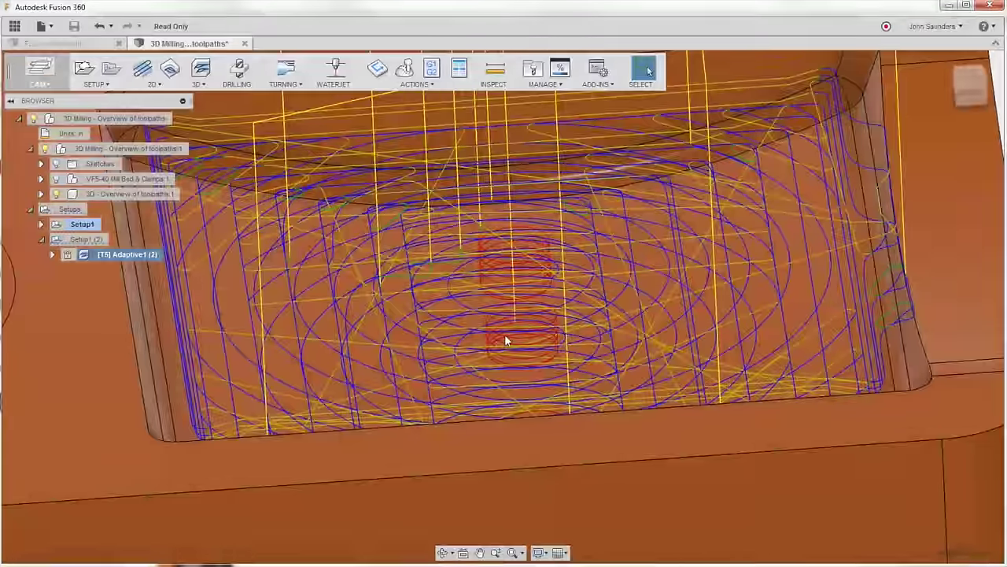
scroll(508, 326, down, 4)
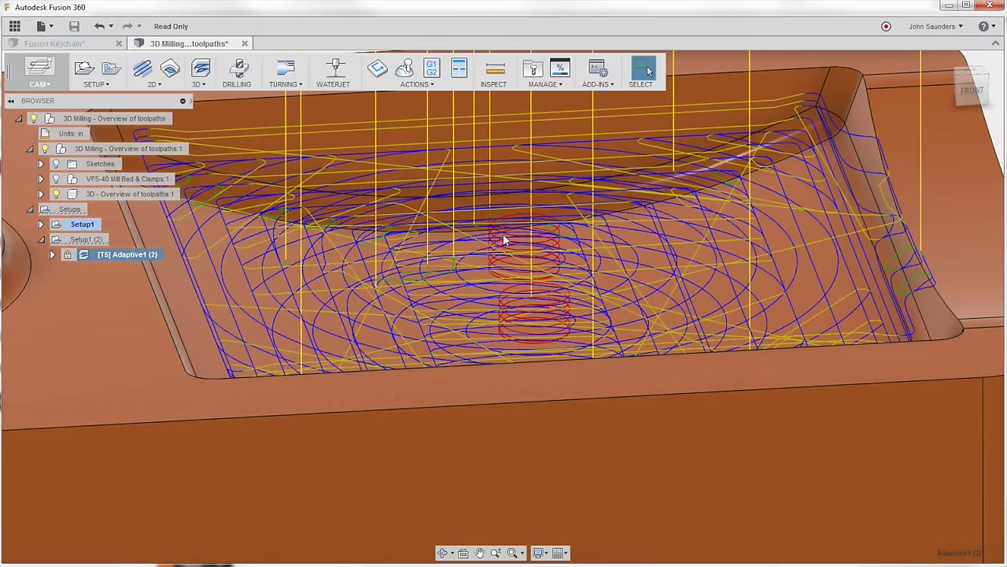
Remove the protection from Adaptive1 (2), set its ramp taper angle to 20 deg, and inspect the regenerated helical entry
right_click(138, 256)
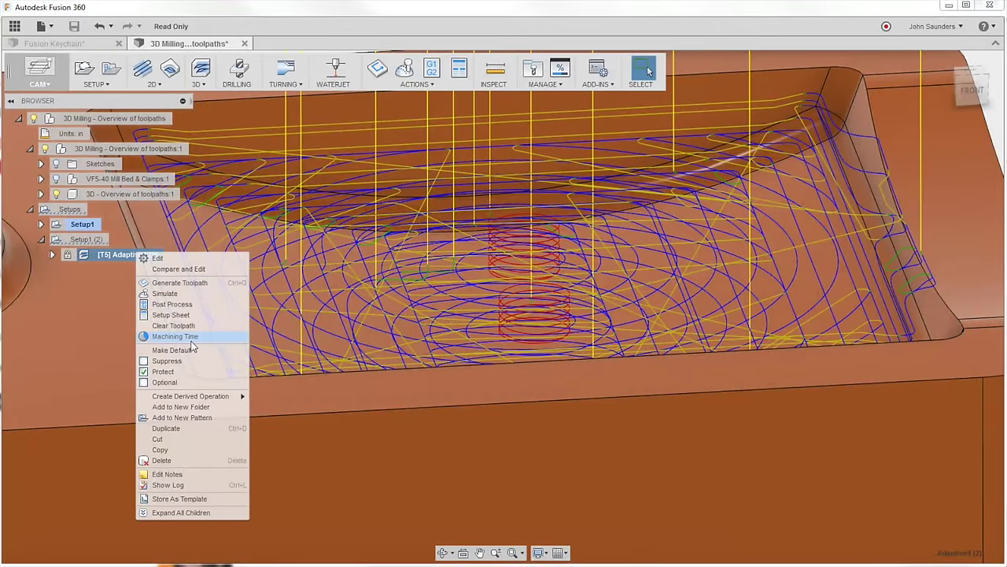
click(163, 371)
right_click(118, 252)
click(313, 262)
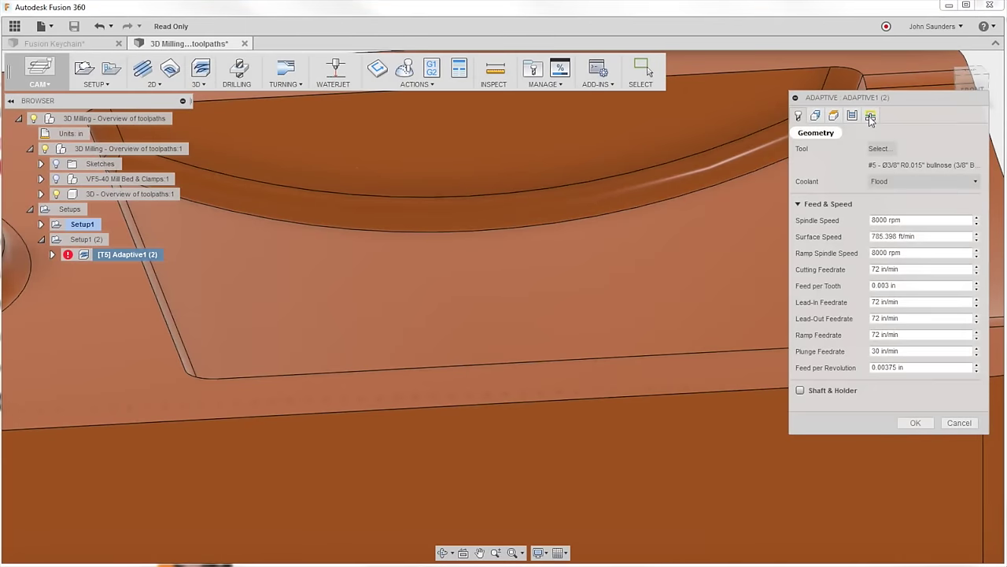
click(870, 116)
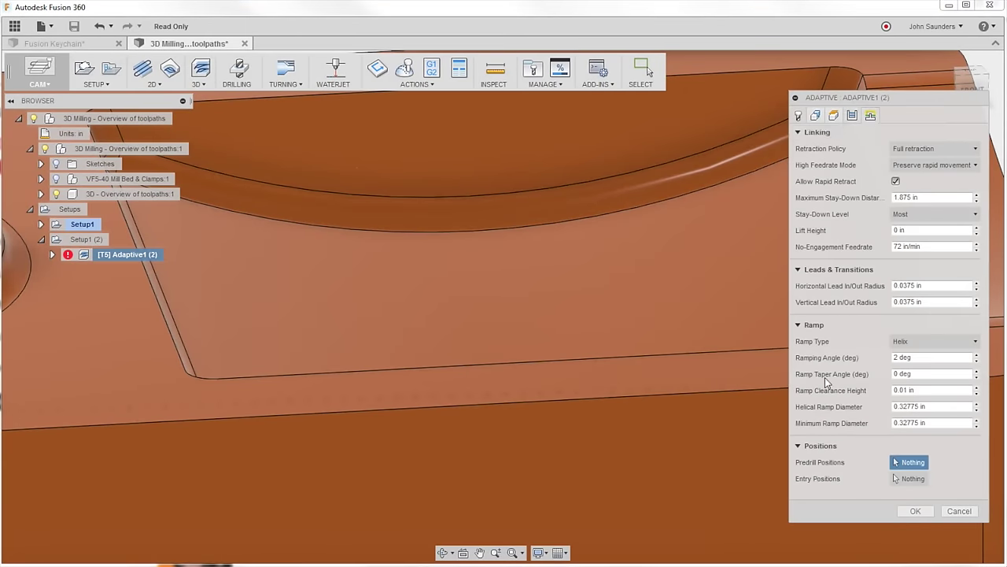
click(921, 374)
text(20)
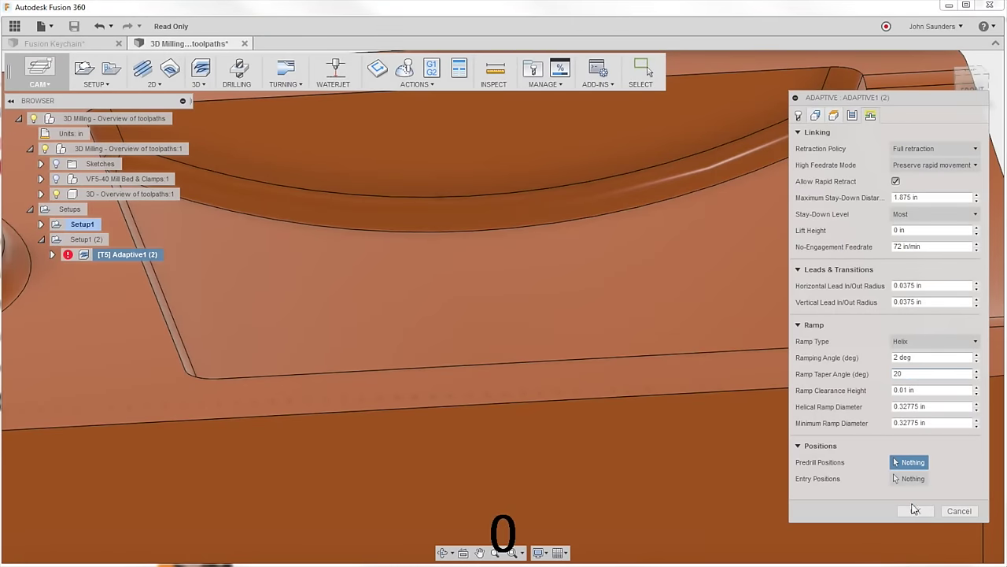
key(Return)
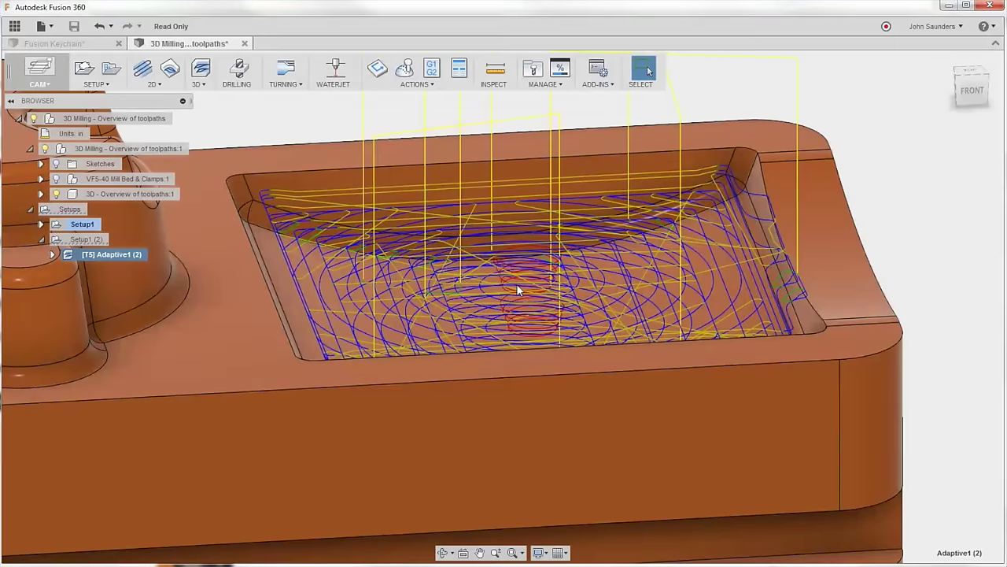
scroll(513, 288, up, 2)
shift+middle_drag(511, 302, 496, 279)
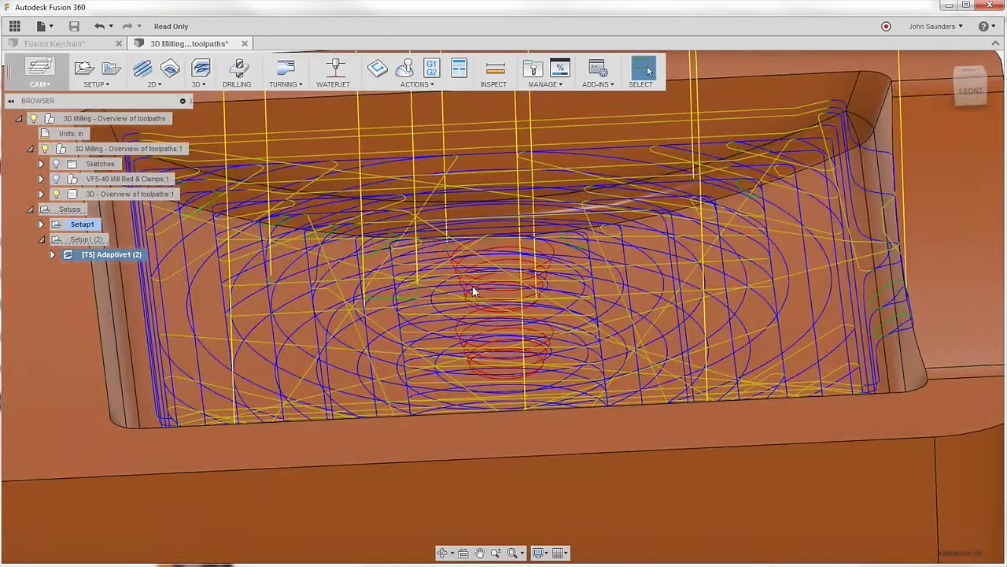
scroll(472, 286, down, 3)
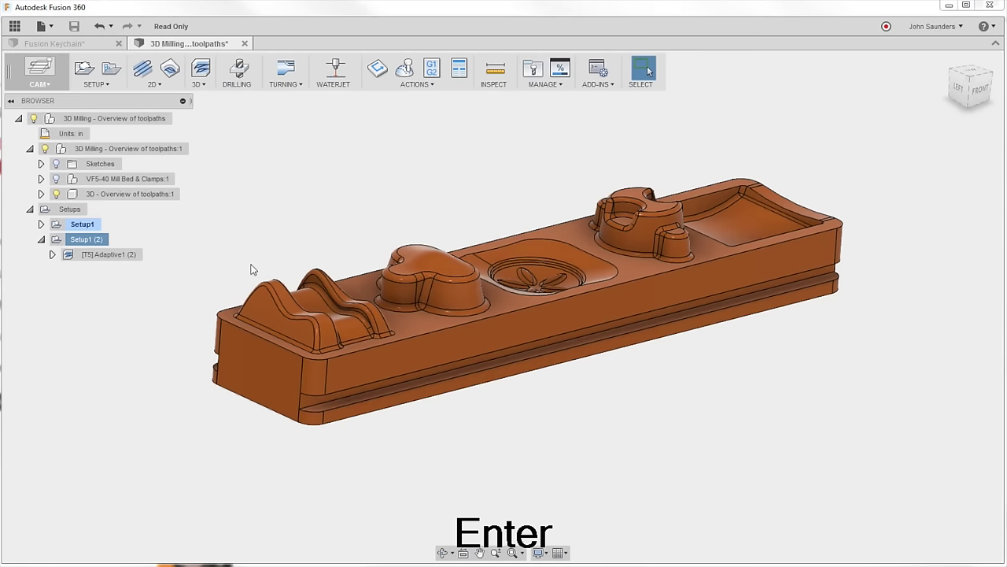
Edit the stock of Setup1 (2) to round its dimensions up to the nearest 0.5 in
right_click(85, 240)
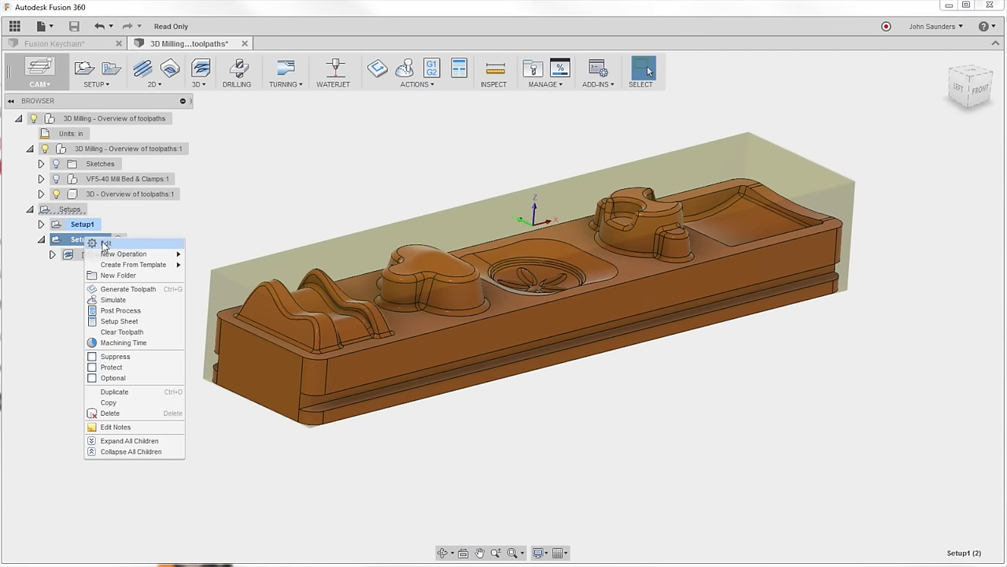
click(105, 243)
click(852, 114)
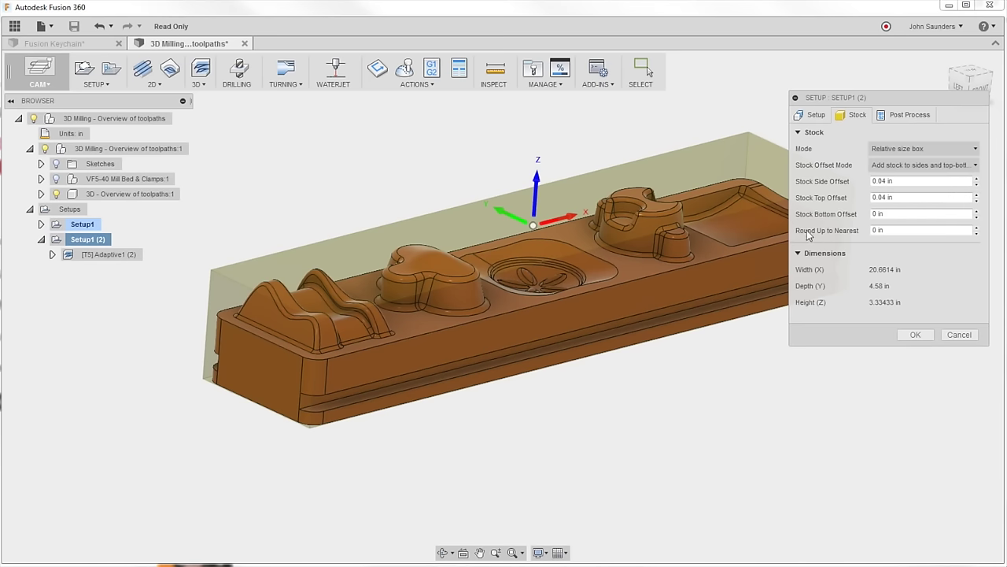
click(899, 228)
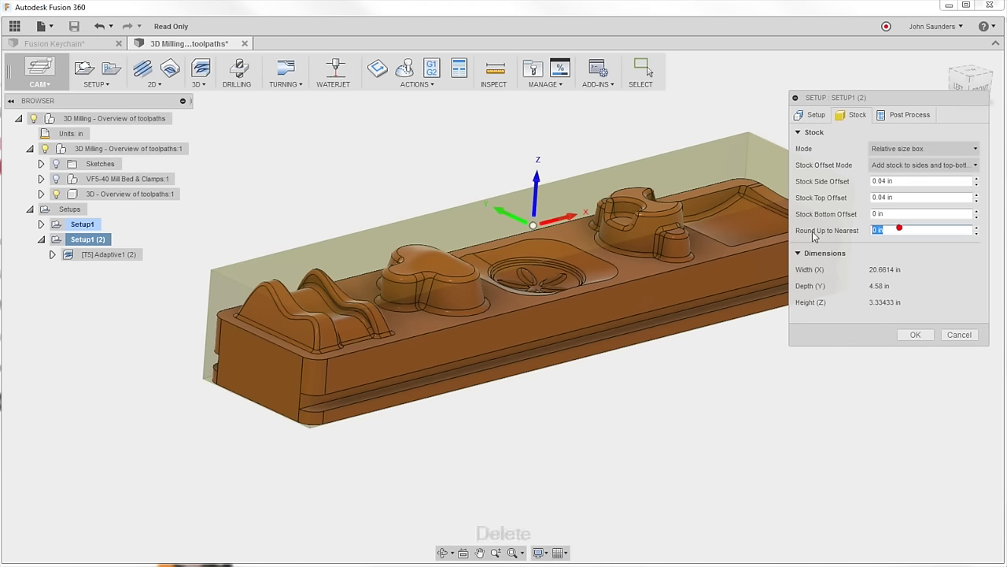
key(Delete)
text(.5)
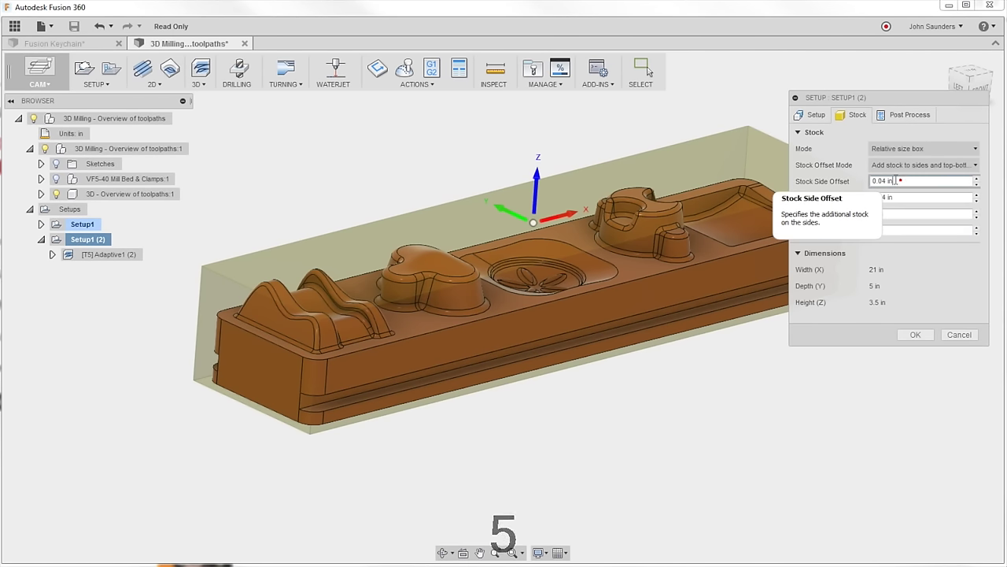
click(901, 180)
triple_click(899, 181)
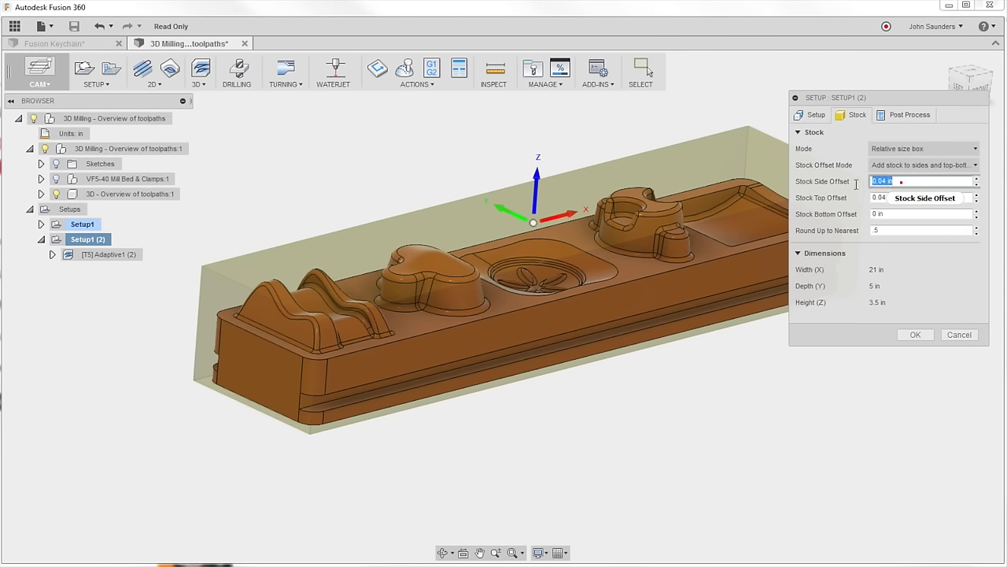
triple_click(913, 197)
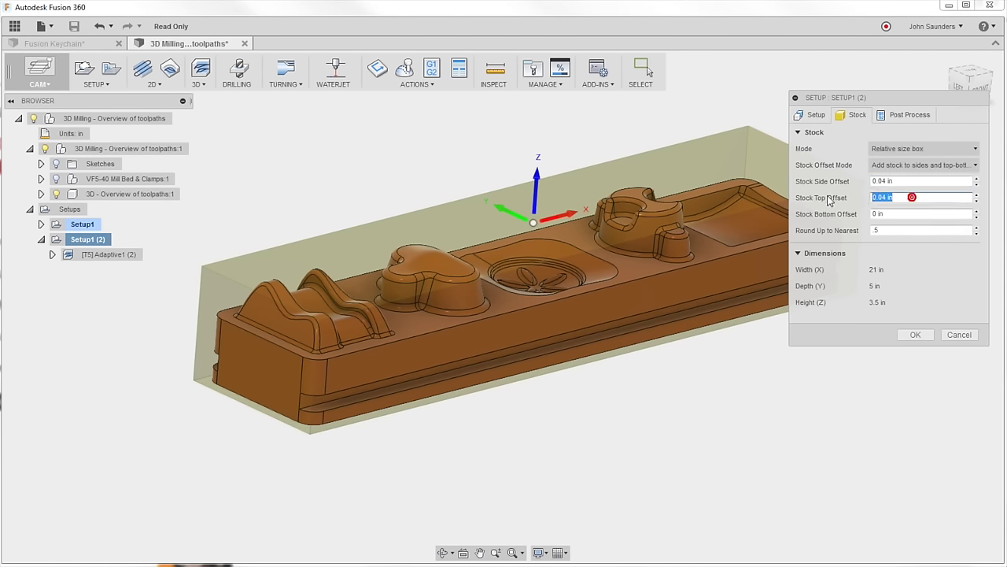
click(894, 198)
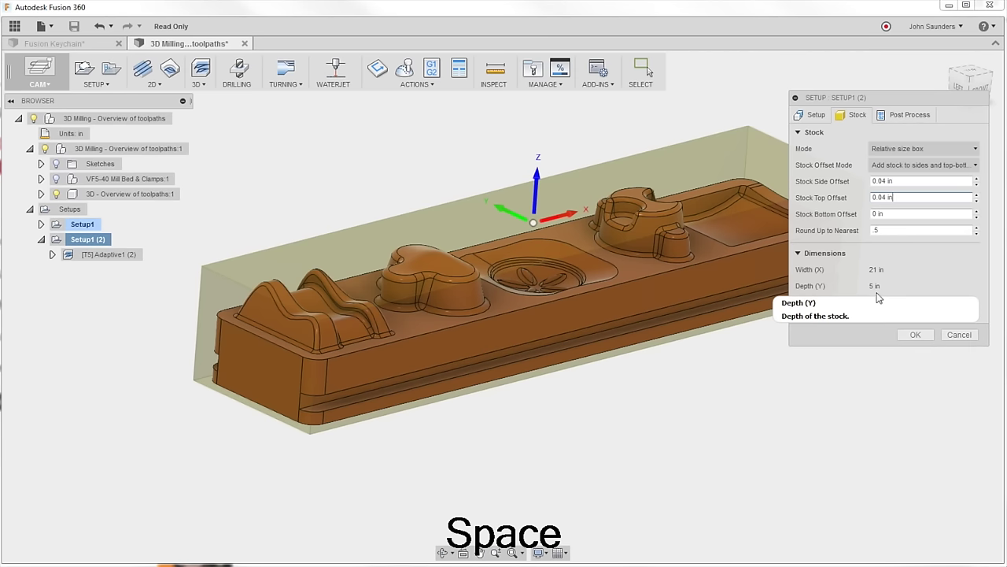
key(o)
key(Return)
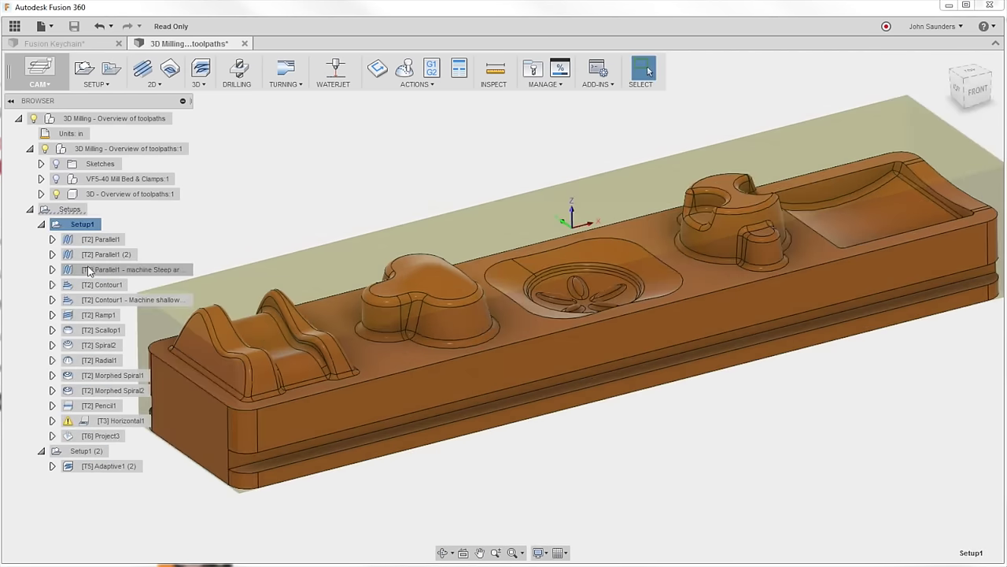
Simulate Setup1 and jump along the simulation timeline through the contour and scallop operations to see the stock removal
click(414, 69)
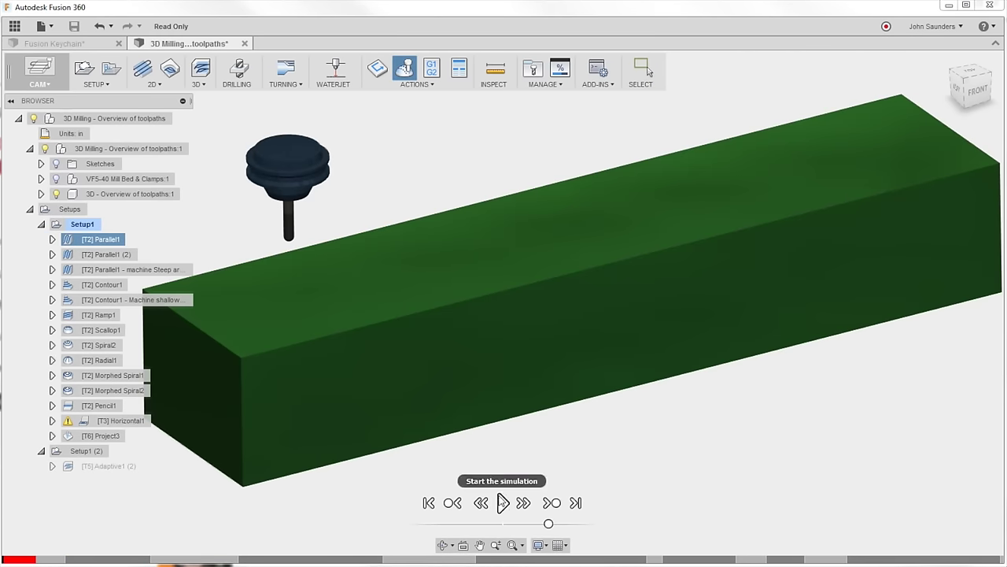
click(95, 559)
drag(181, 559, 201, 561)
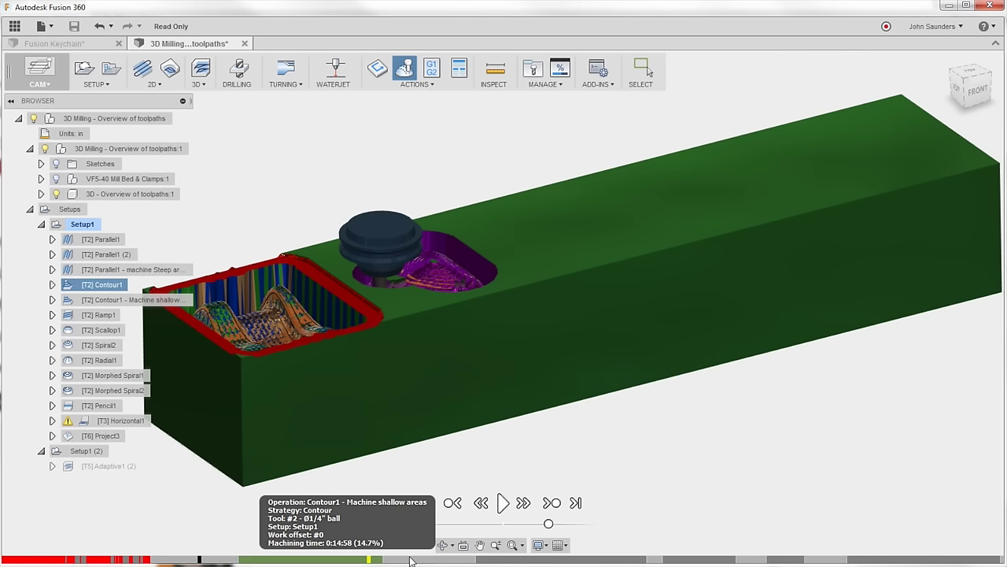
click(634, 560)
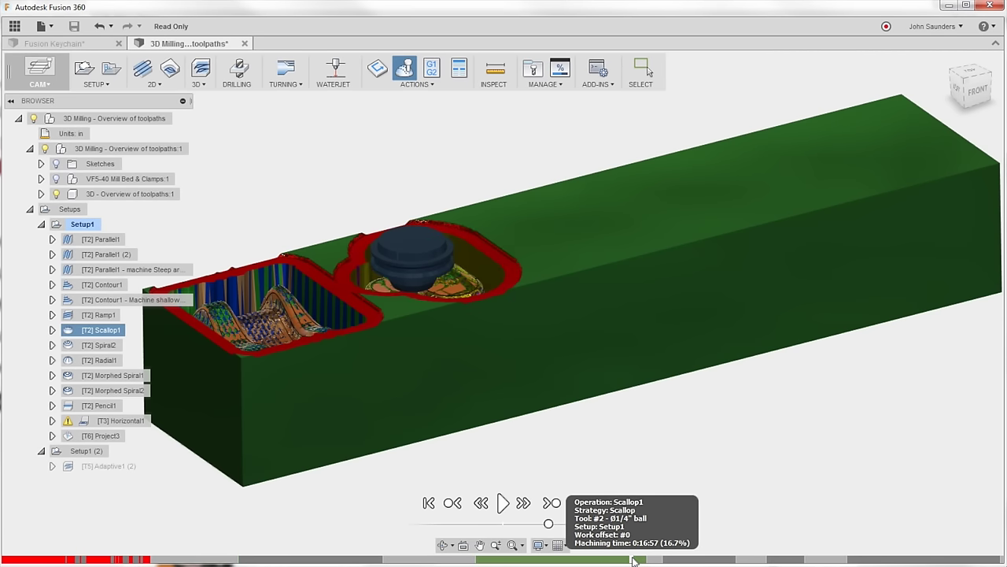
click(681, 560)
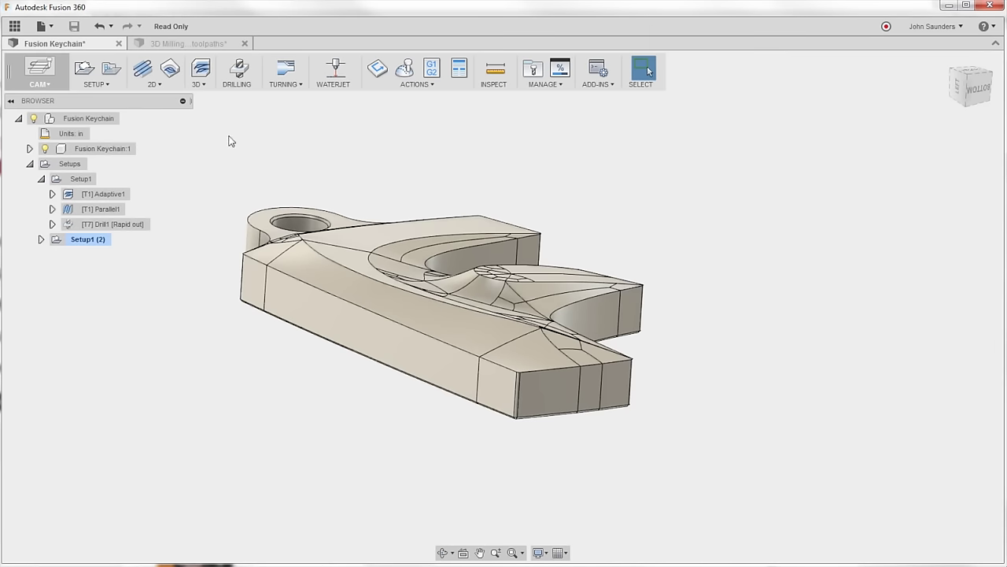
Simulate Setup1 of the Fusion Keychain design to the end of the toolpath and inspect the machined stock
click(81, 179)
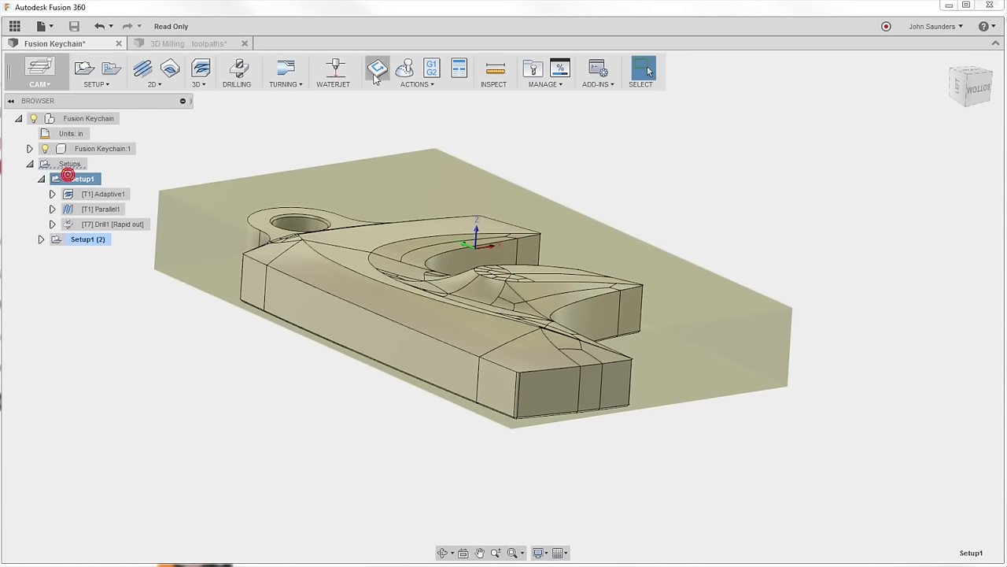
click(403, 70)
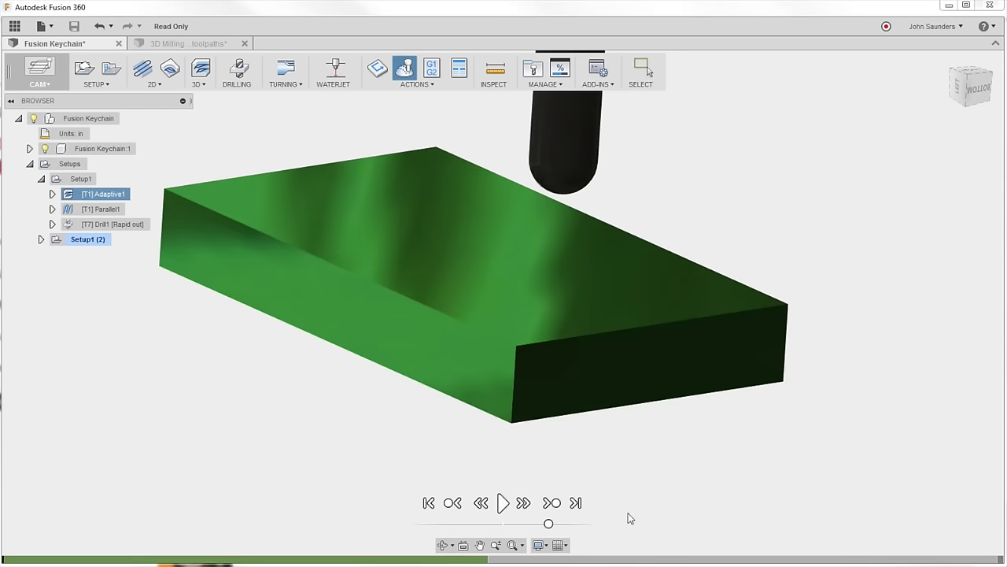
click(575, 502)
shift+middle_drag(245, 144, 271, 181)
scroll(260, 180, up, 2)
scroll(271, 185, down, 2)
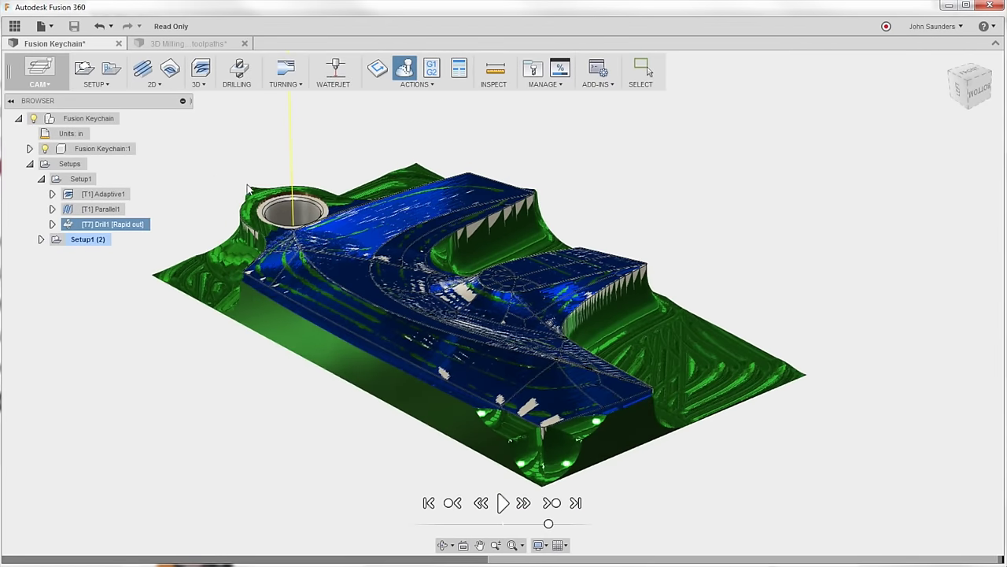
middle_drag(209, 199, 208, 177)
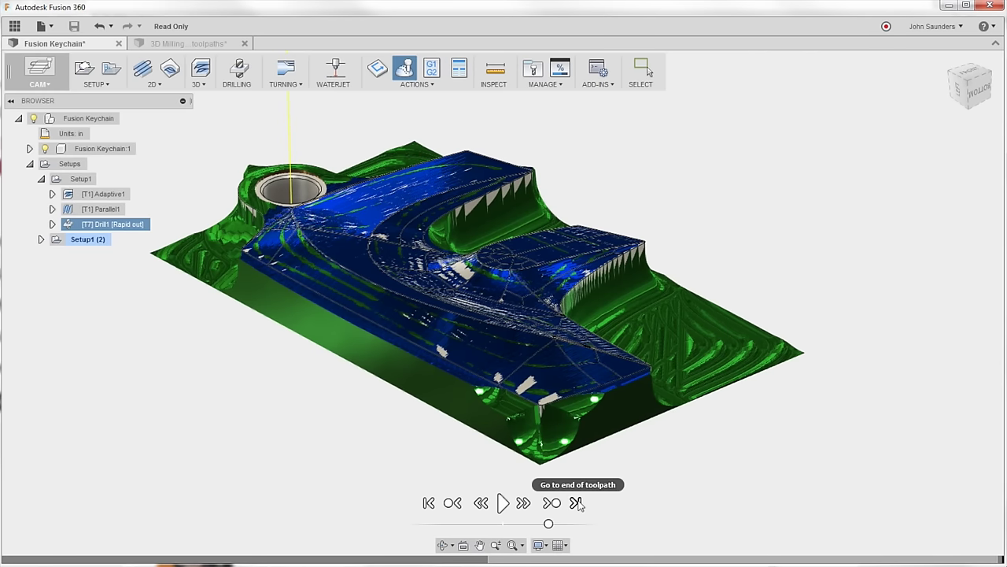
Toggle the visibility of the Fusion Keychain:1 component to compare the simulated stock with the model, and examine the keyring hole up close
click(44, 148)
click(44, 149)
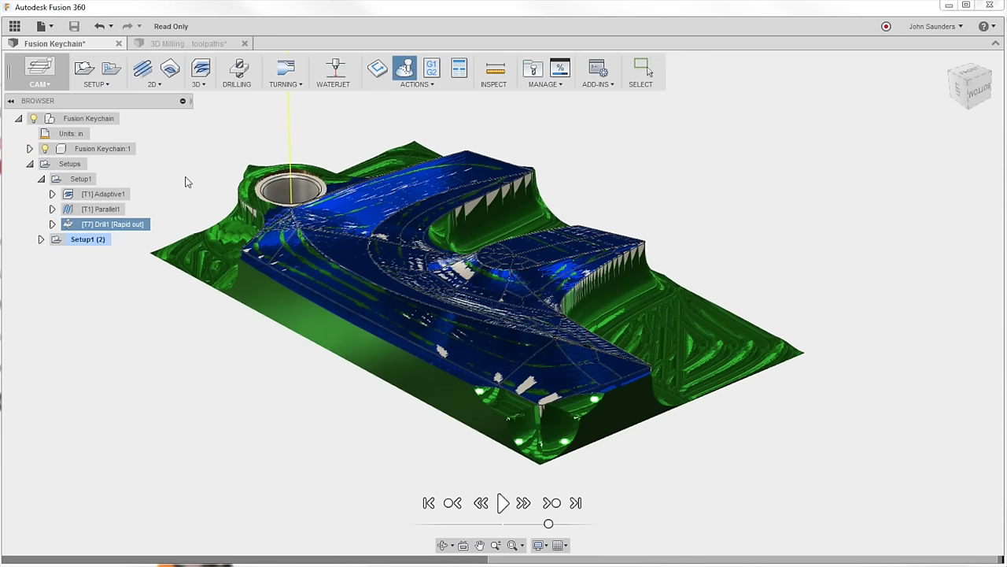
click(44, 148)
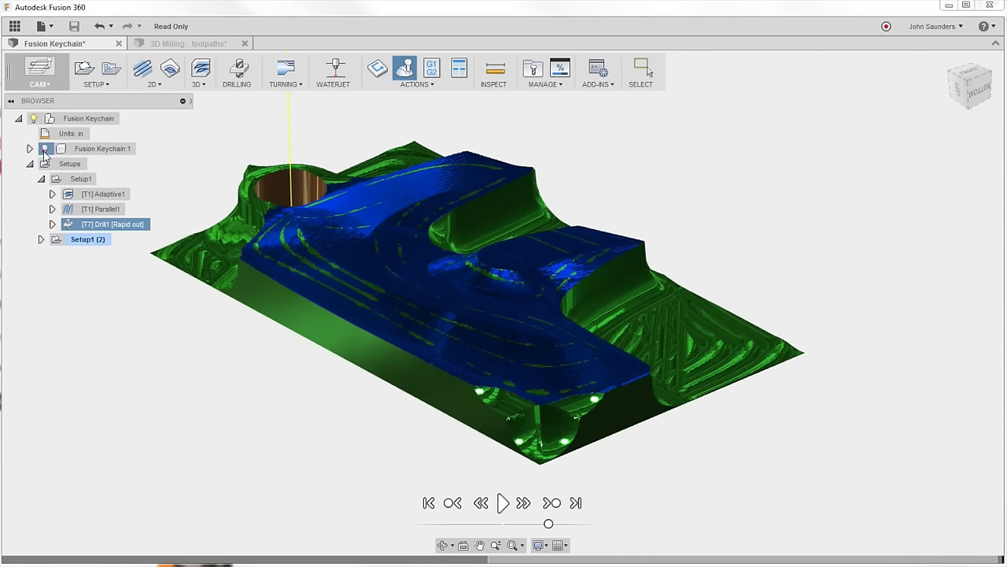
click(44, 148)
scroll(283, 189, up, 5)
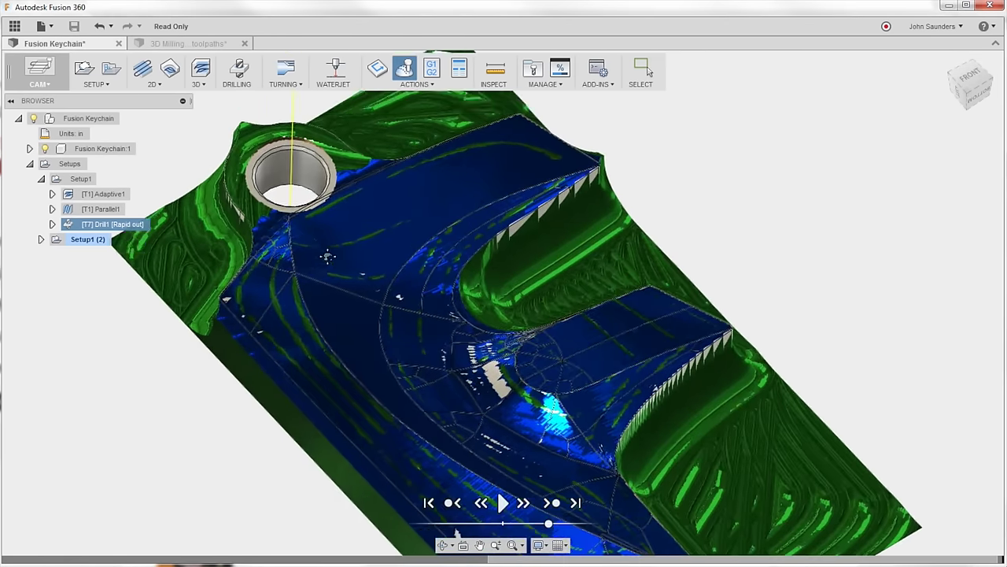
scroll(328, 256, up, 3)
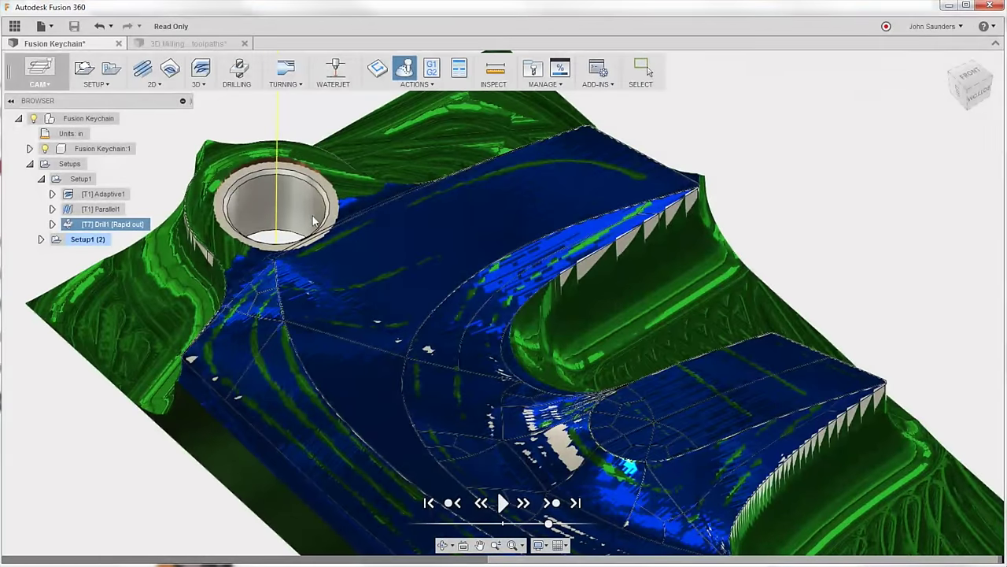
shift+middle_drag(318, 196, 301, 194)
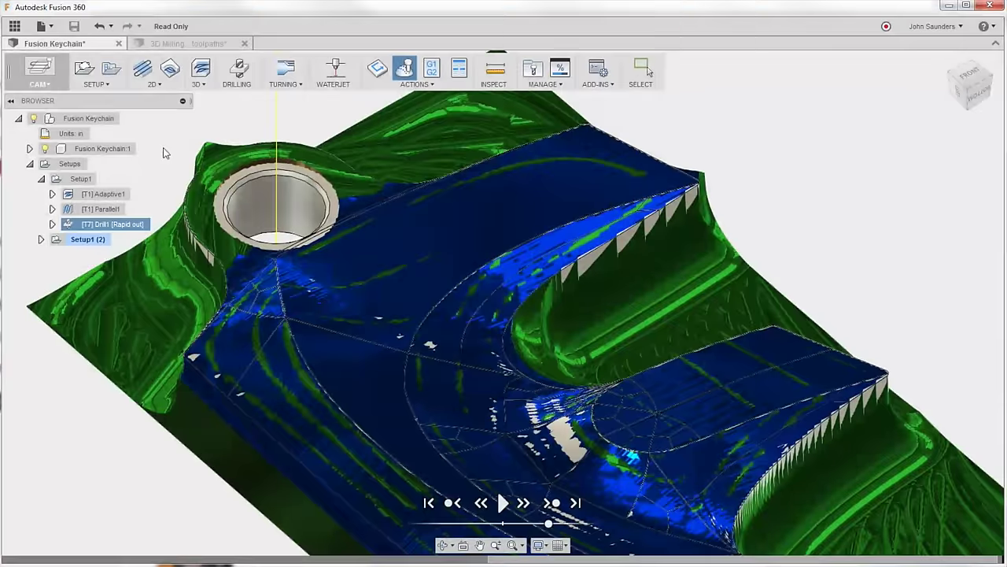
Hide and reshow the Fusion Keychain:1 component again, and examine the drilled hole and leftover stock across the whole part
click(44, 149)
scroll(183, 189, down, 2)
mouse_move(182, 189)
shift+middle_down()
mouse_move(177, 177)
mouse_move(181, 228)
mouse_move(183, 190)
shift+middle_up()
click(44, 149)
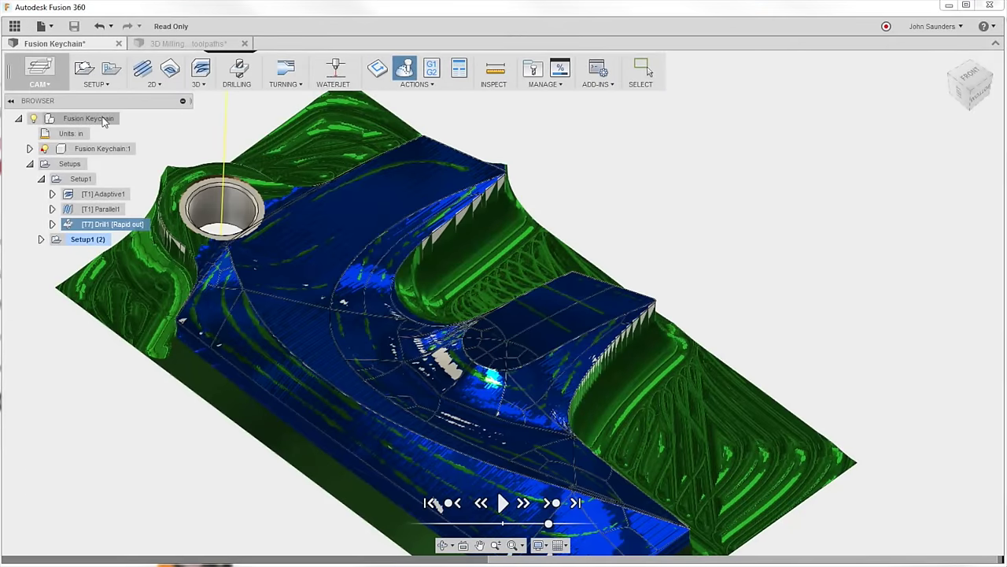
scroll(221, 213, up, 3)
scroll(223, 227, down, 5)
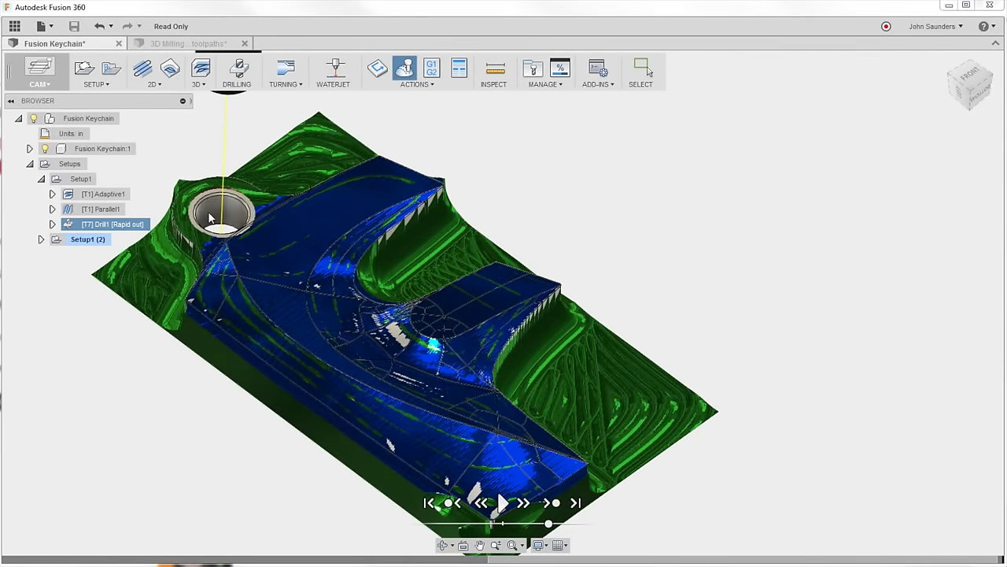
click(44, 149)
click(44, 149)
shift+middle_drag(308, 284, 311, 298)
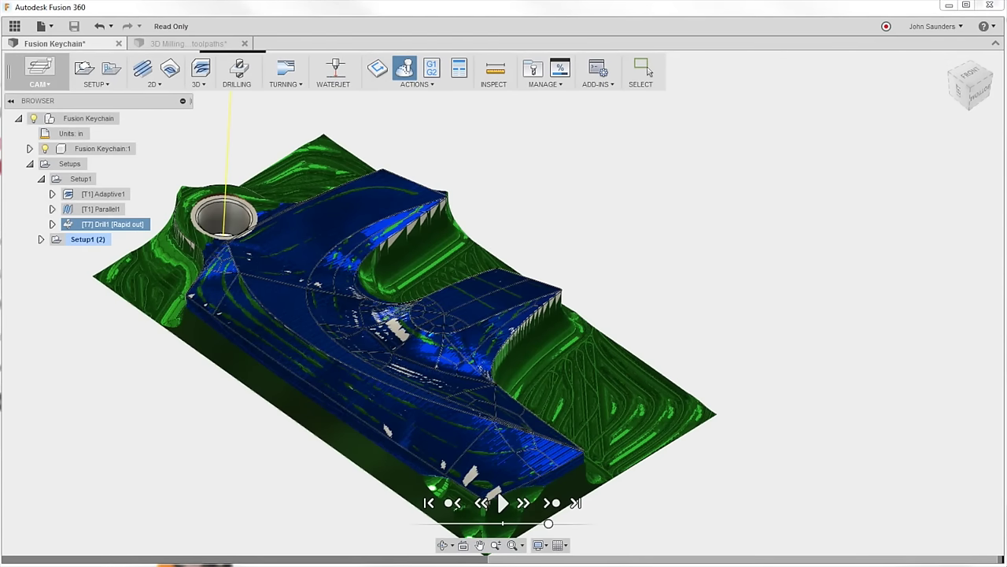
middle_drag(589, 290, 636, 246)
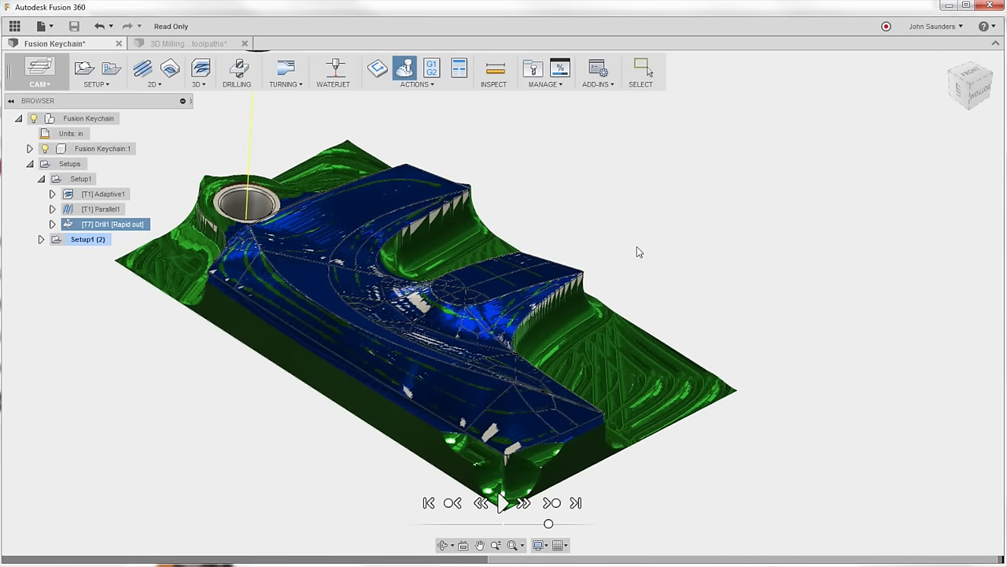